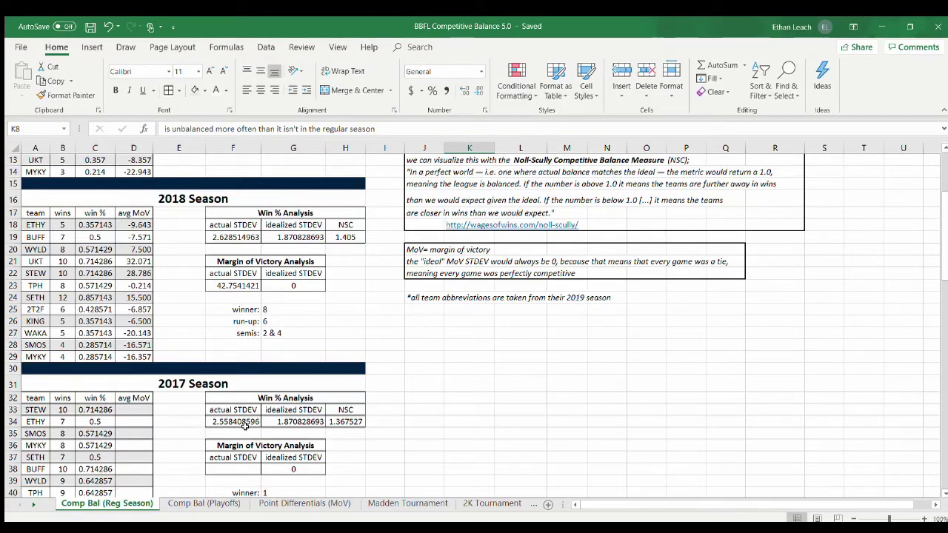
Look over the regular season and playoffs competitive balance sheets, and open the Point Differentials (MoV) sheet
scroll(290, 378, up, 4)
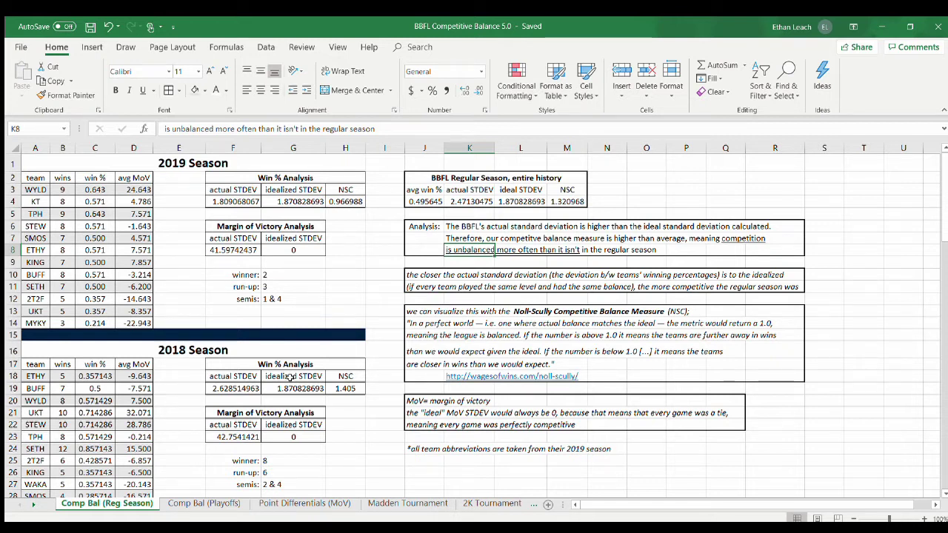
click(215, 505)
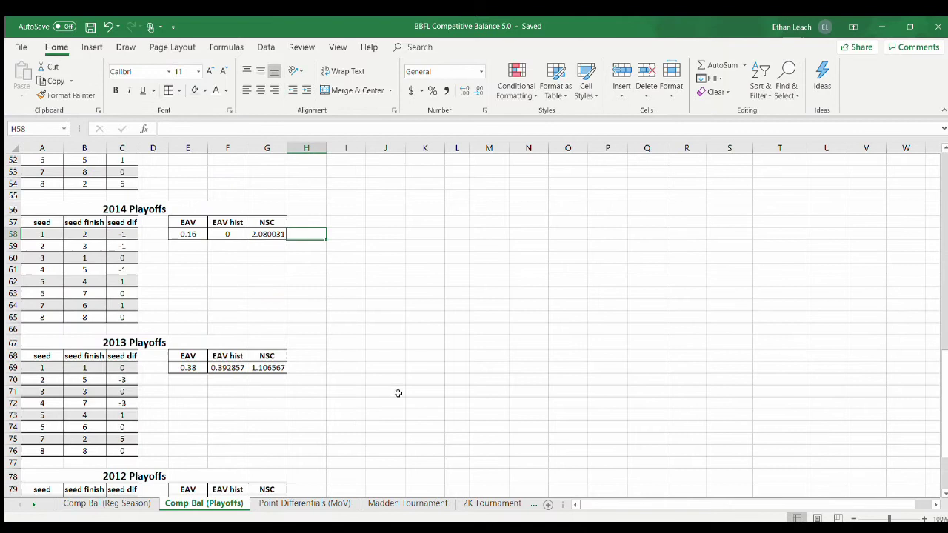
scroll(398, 393, up, 17)
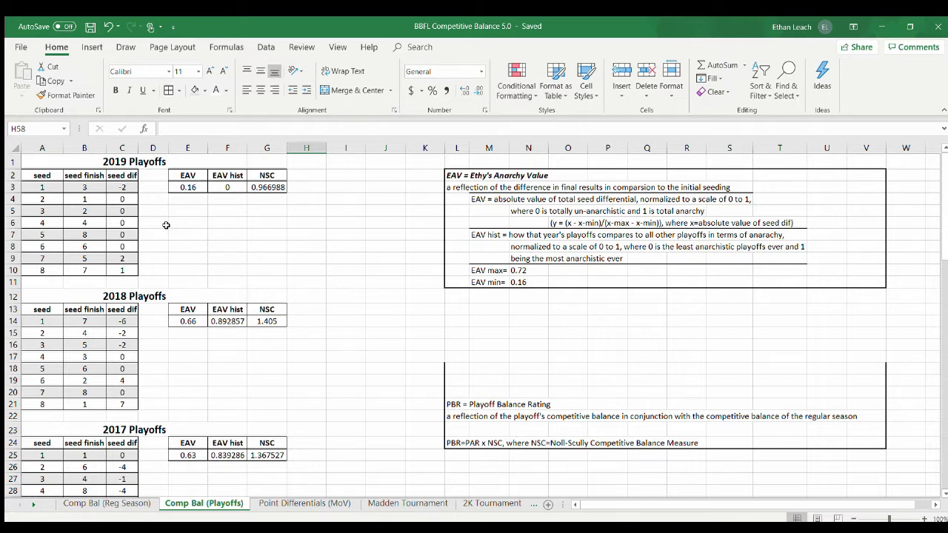
click(302, 505)
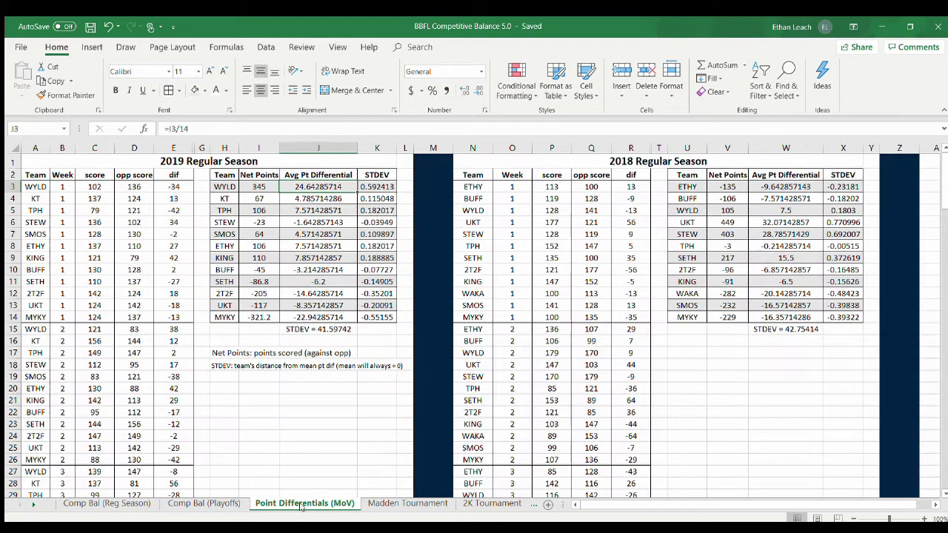
Review the Madden Tournament sheet from the team standings down to the end of the game list
click(383, 503)
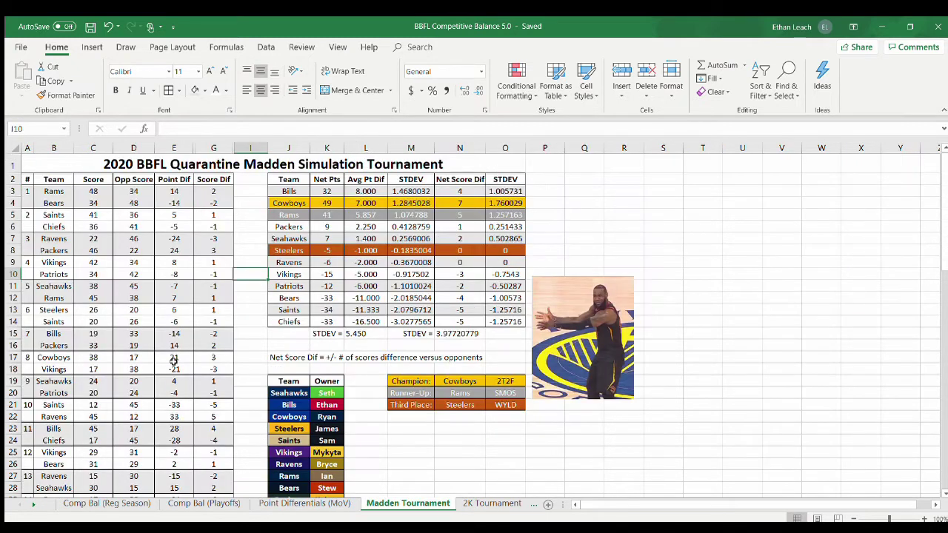
scroll(147, 324, down, 11)
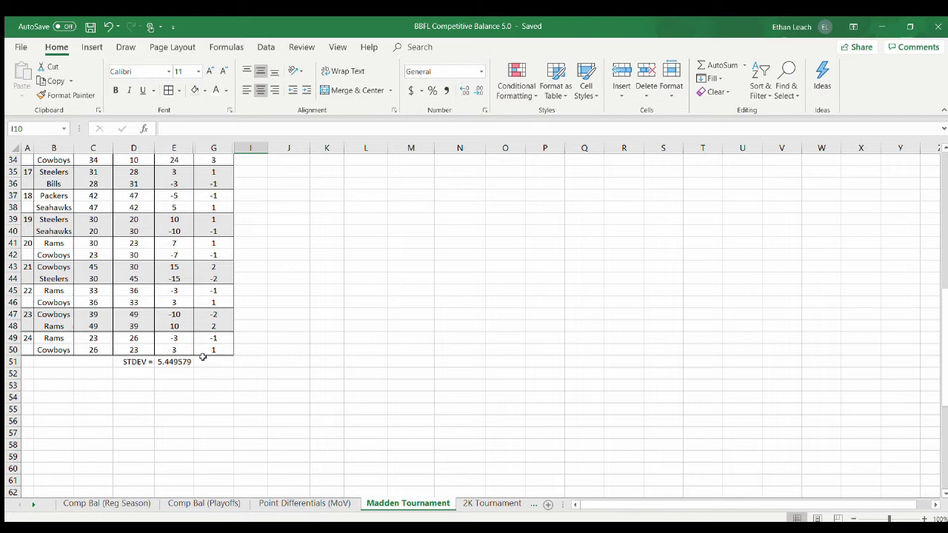
scroll(273, 351, up, 11)
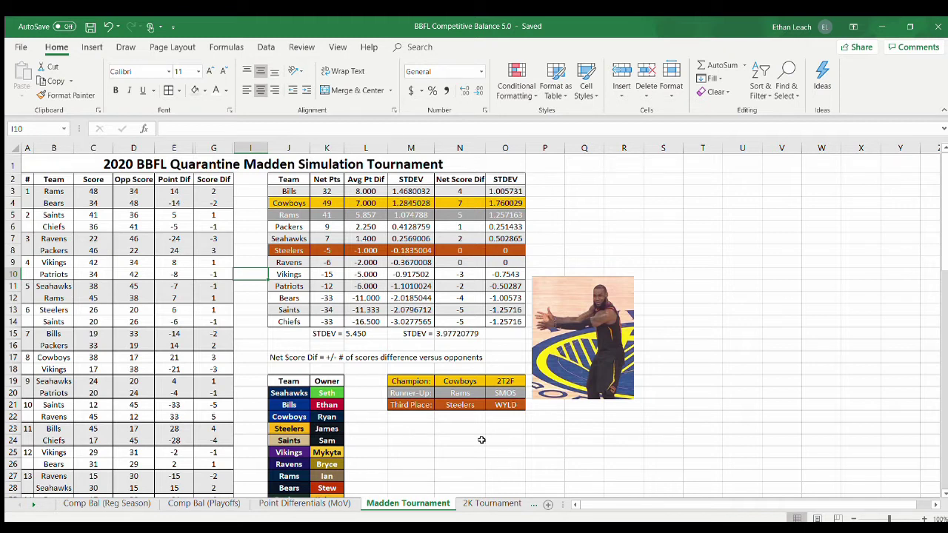
Examine the 2K Tournament sheet down to the custom player stats, with a brief look back at the Madden Tournament sheet
click(489, 503)
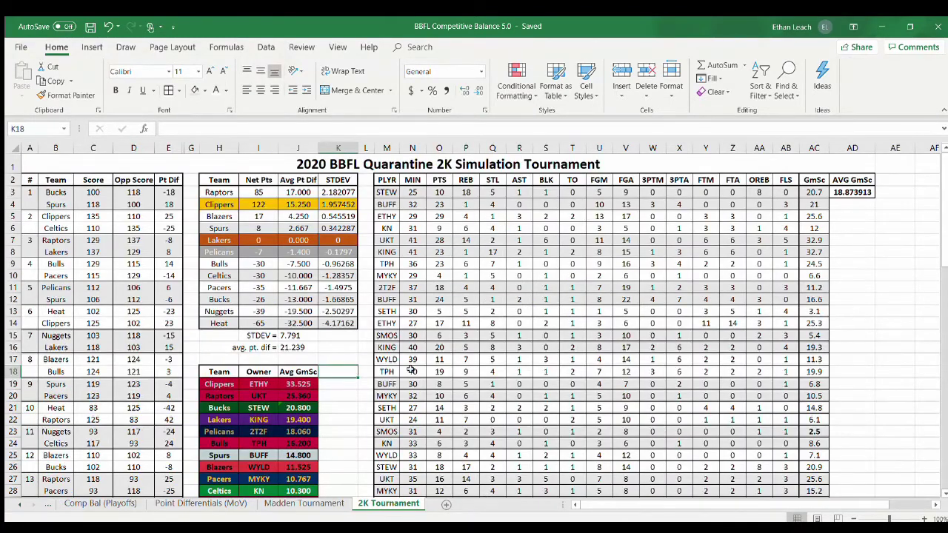
scroll(365, 323, down, 5)
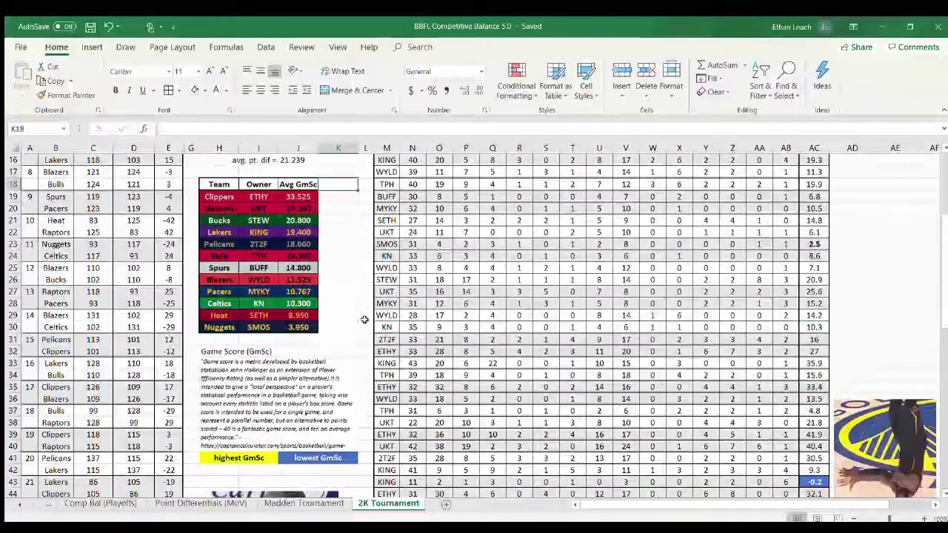
scroll(365, 319, up, 5)
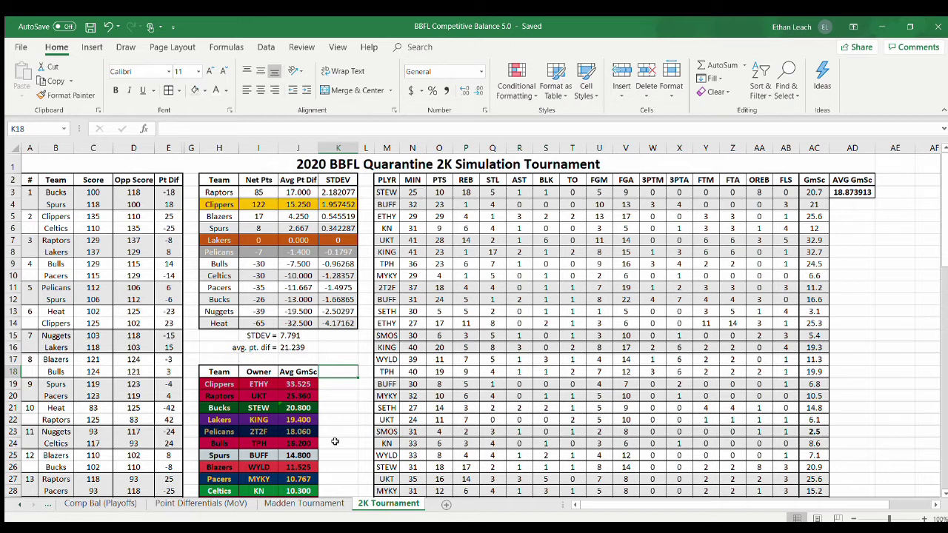
click(325, 503)
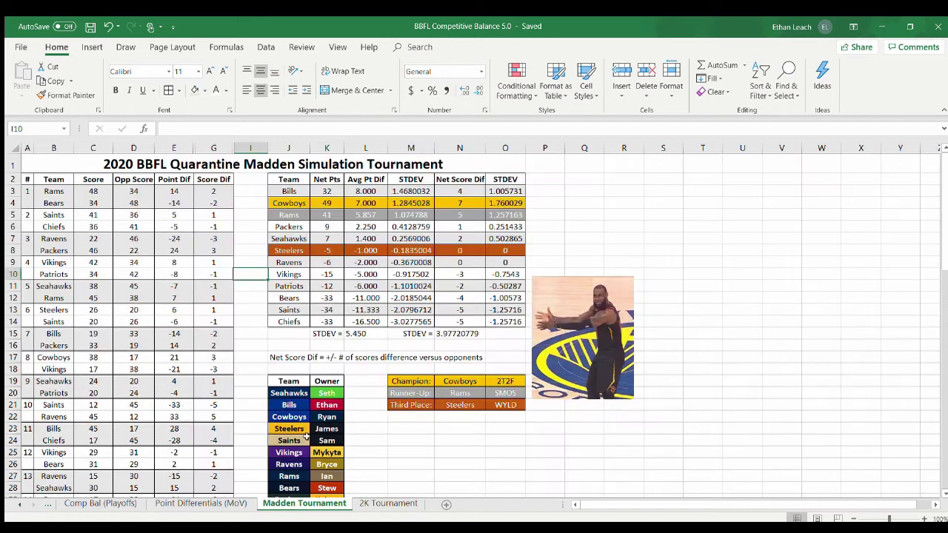
click(378, 506)
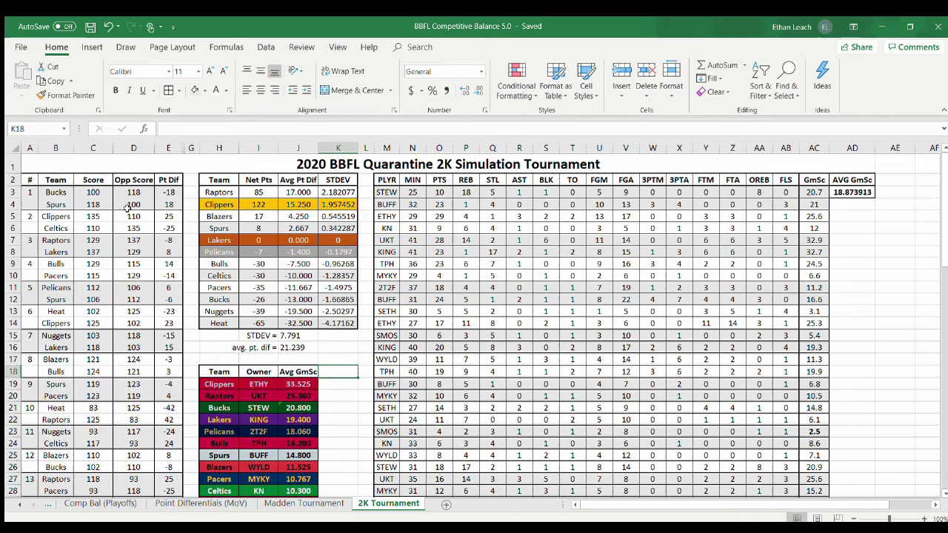
scroll(85, 215, down, 12)
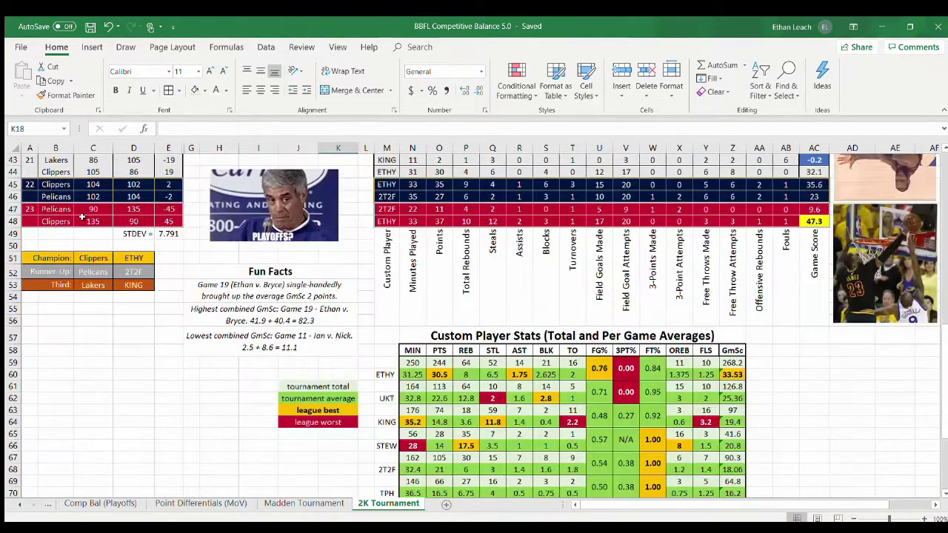
scroll(92, 220, up, 3)
scroll(105, 217, up, 9)
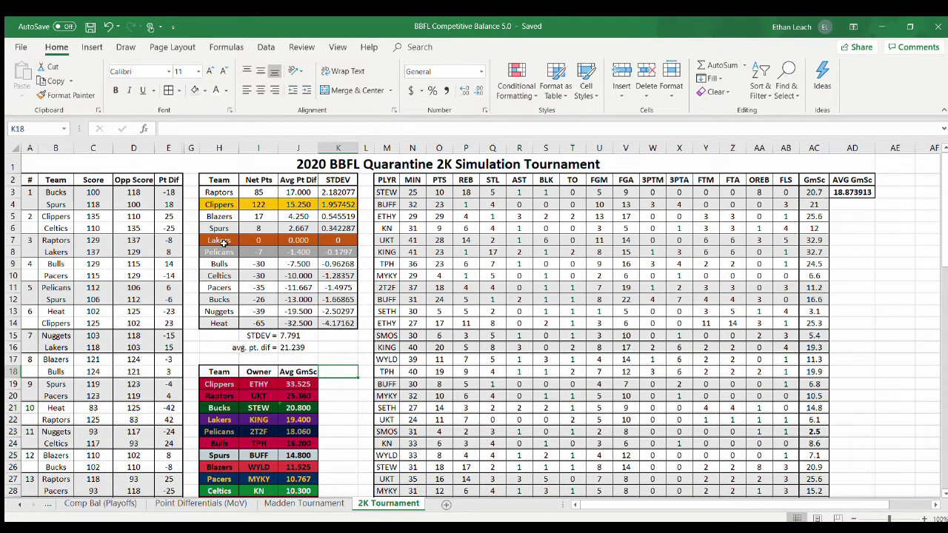
Inspect the Lakers and Raptors standings entries and the average point differential formula in J16
drag(323, 244, 230, 241)
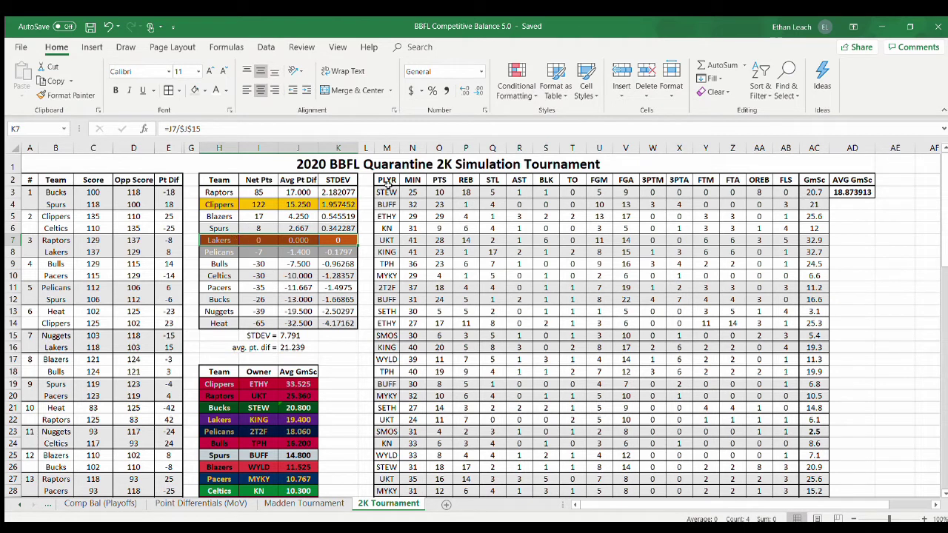
click(220, 192)
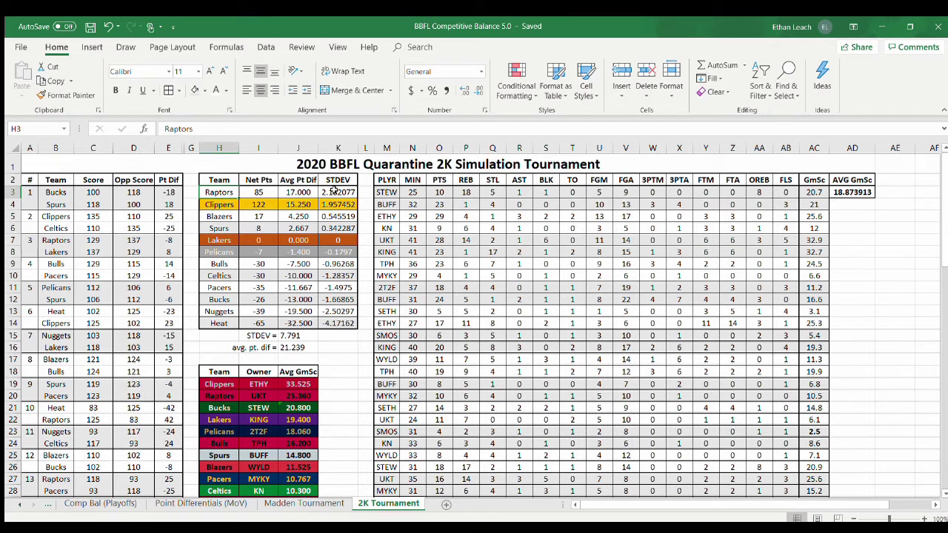
click(300, 347)
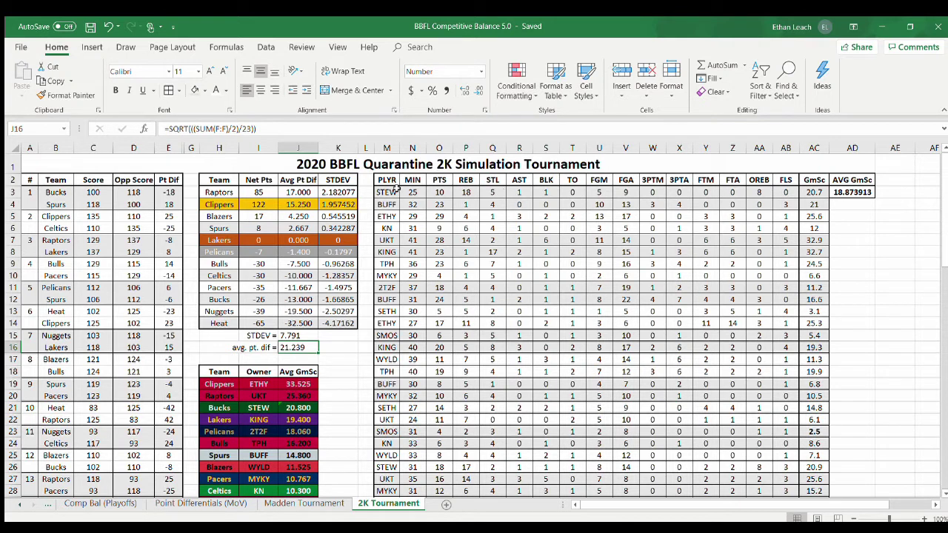
Go through the player box score headings in row 2, from PLYR across to GmSc
drag(396, 186, 841, 179)
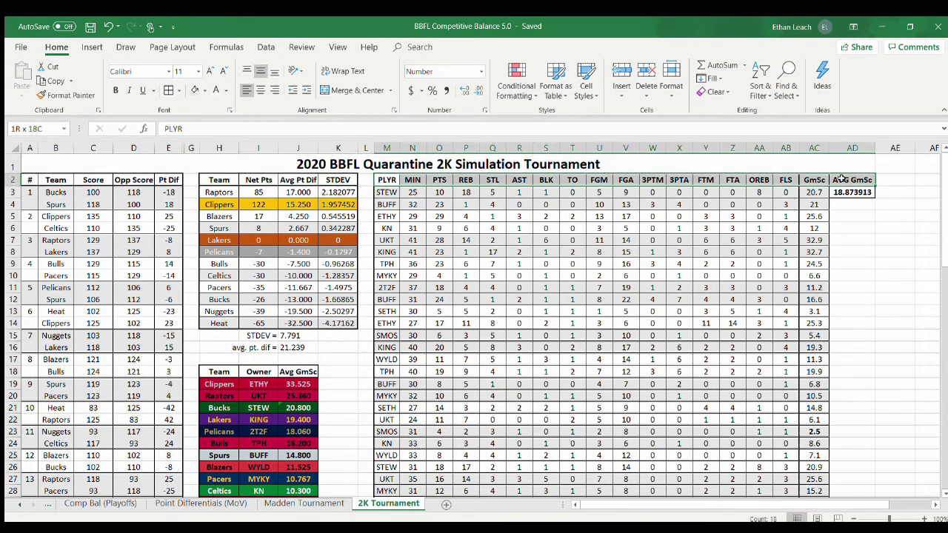
click(408, 181)
click(461, 180)
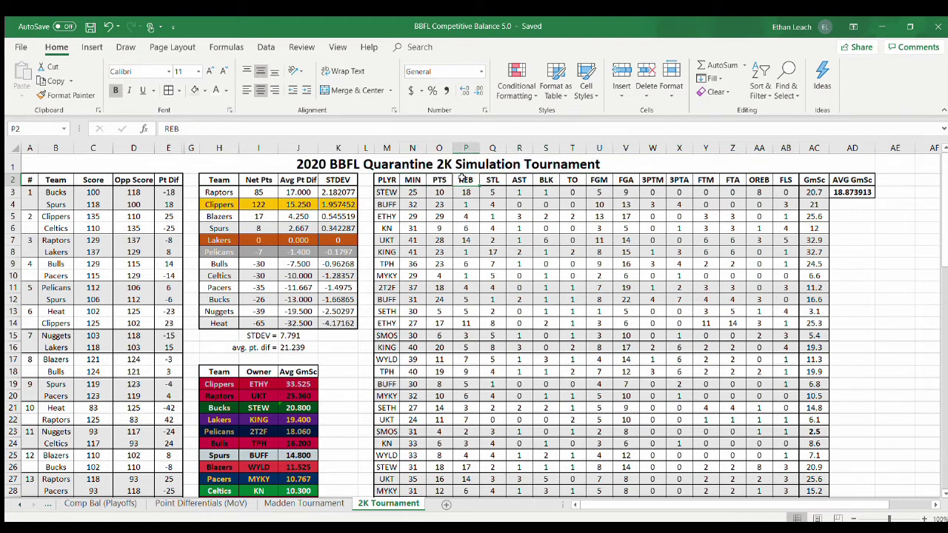
key(Right)
key(Right)
key(Right)
key(Right)
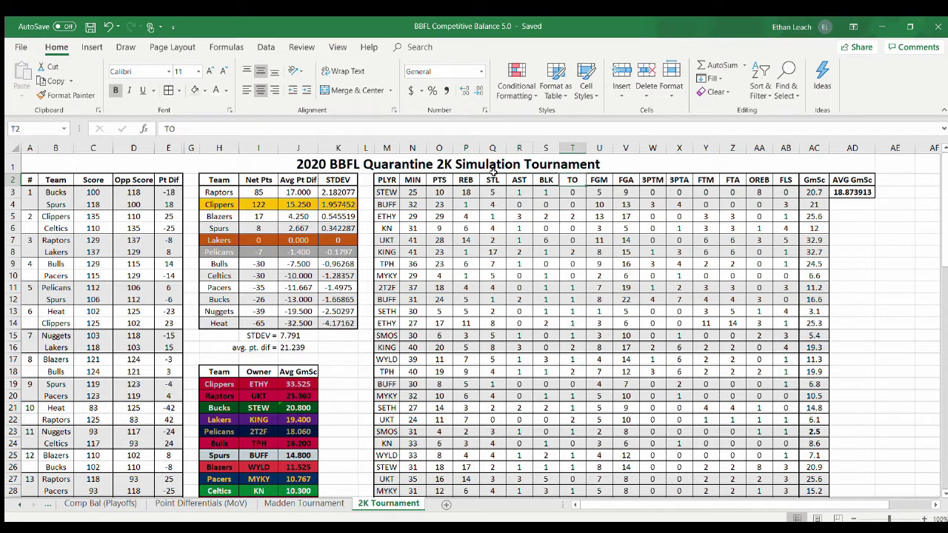
key(Right)
key(Right)
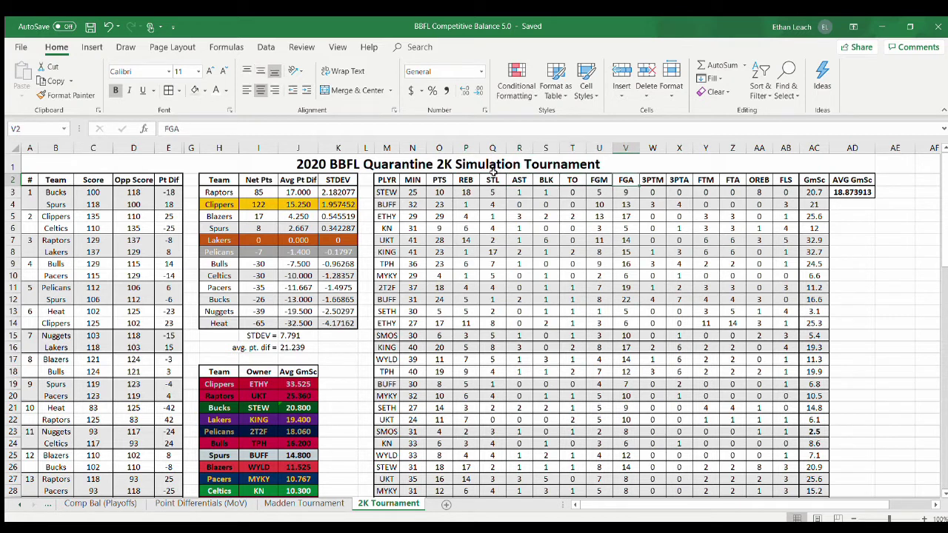
key(Right)
key(Right)
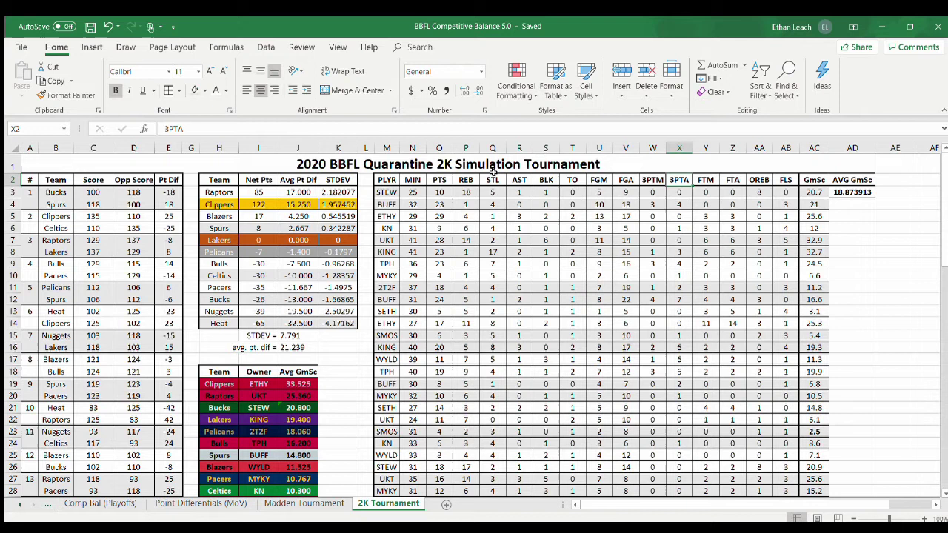
key(Right)
key(Right)
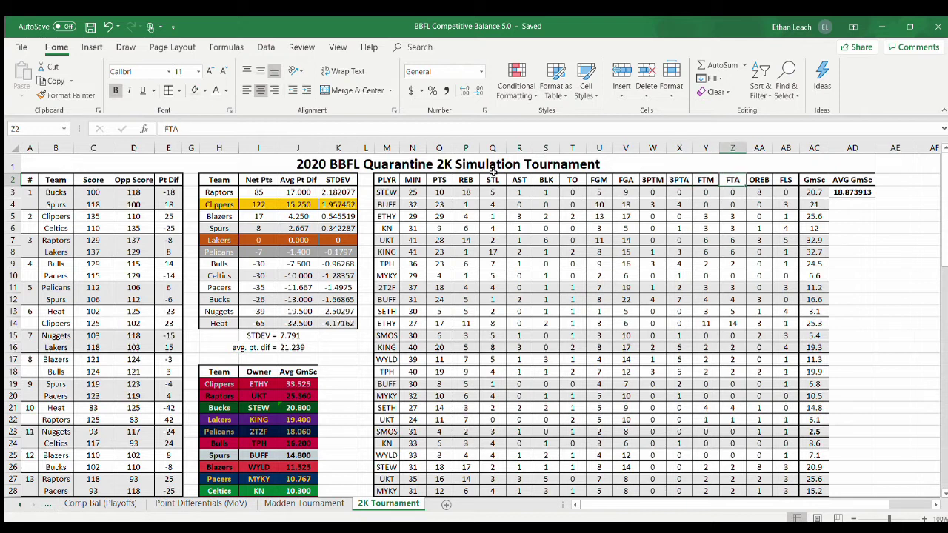
key(Right)
key(Right)
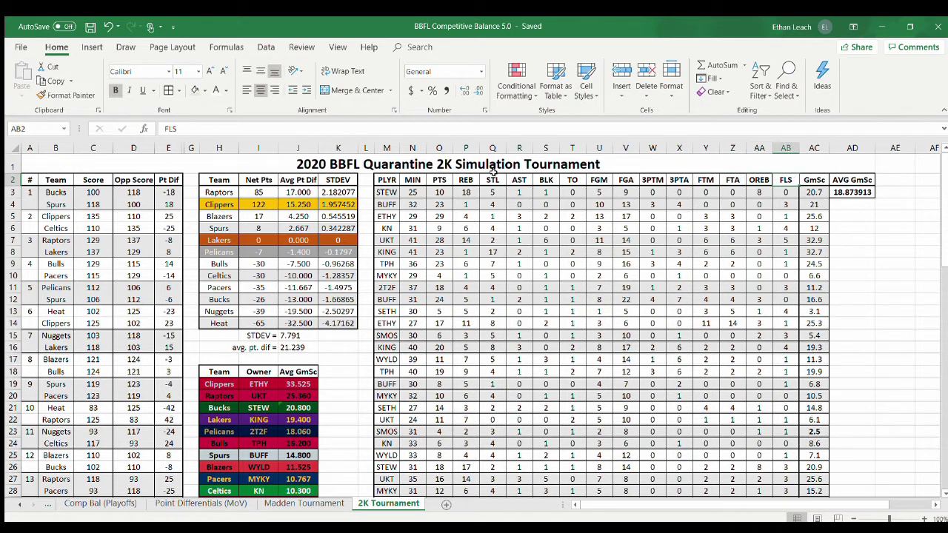
key(Right)
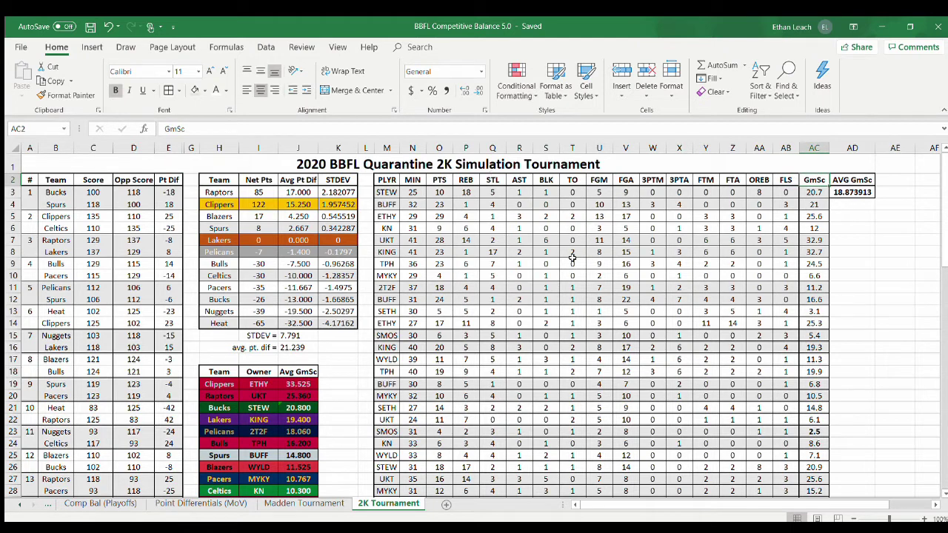
Inspect the game score formula in AC3 and the stat cells it references, leaving the formula as it is
scroll(572, 256, down, 5)
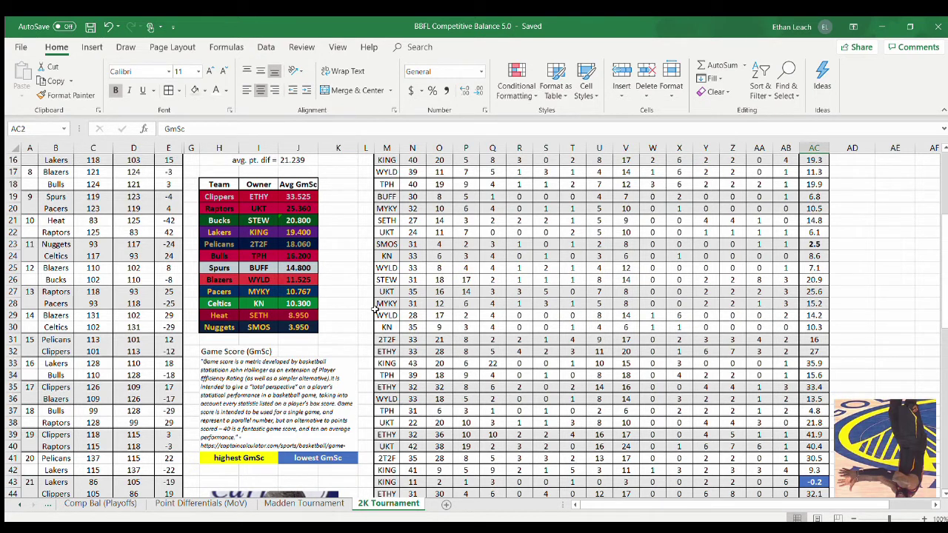
scroll(585, 267, up, 5)
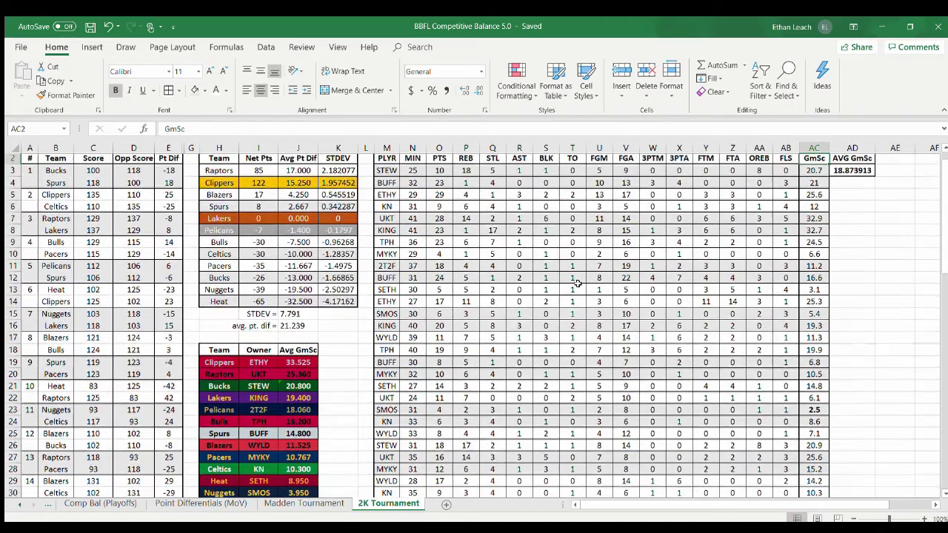
click(439, 192)
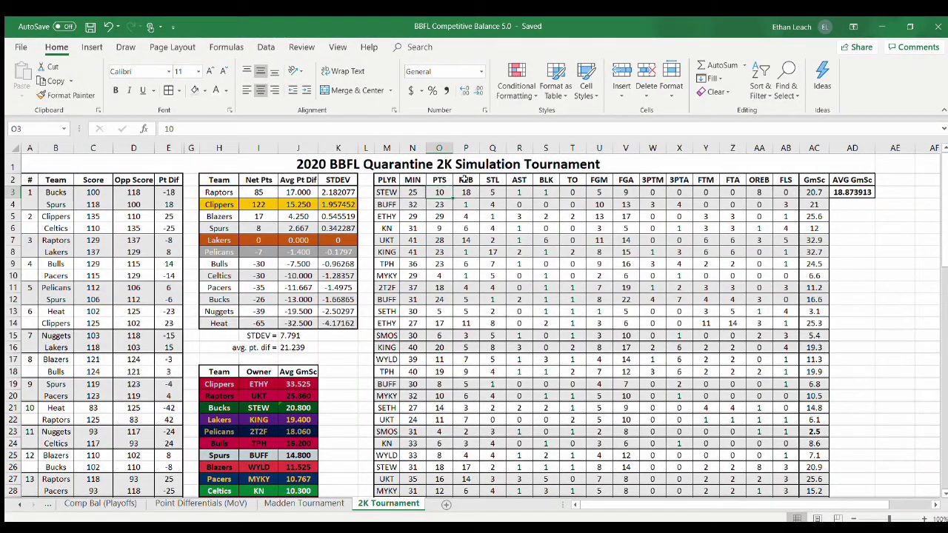
click(807, 192)
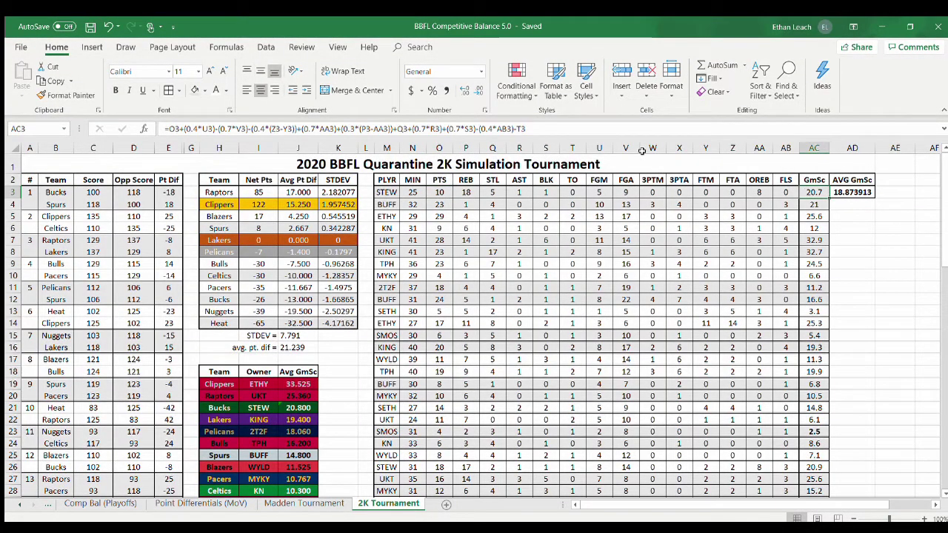
click(569, 130)
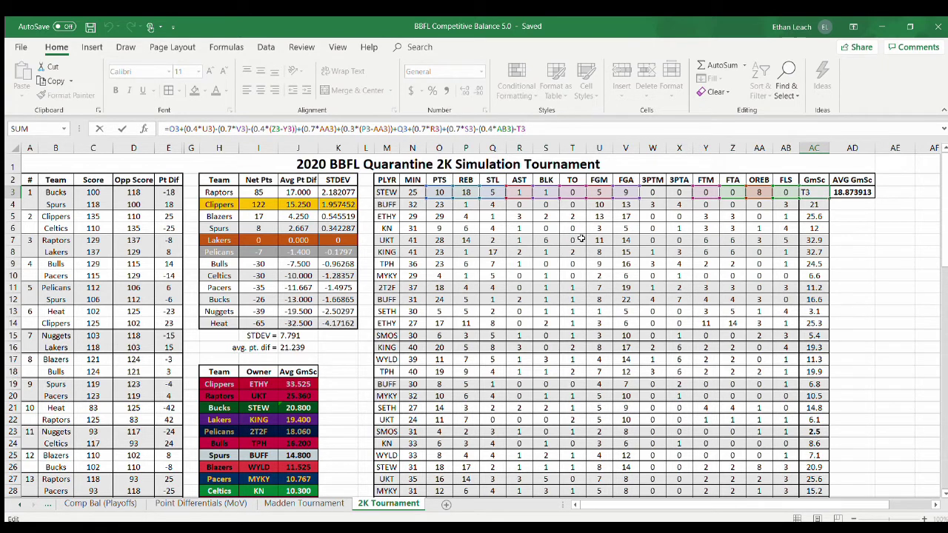
key(ctrl+Return)
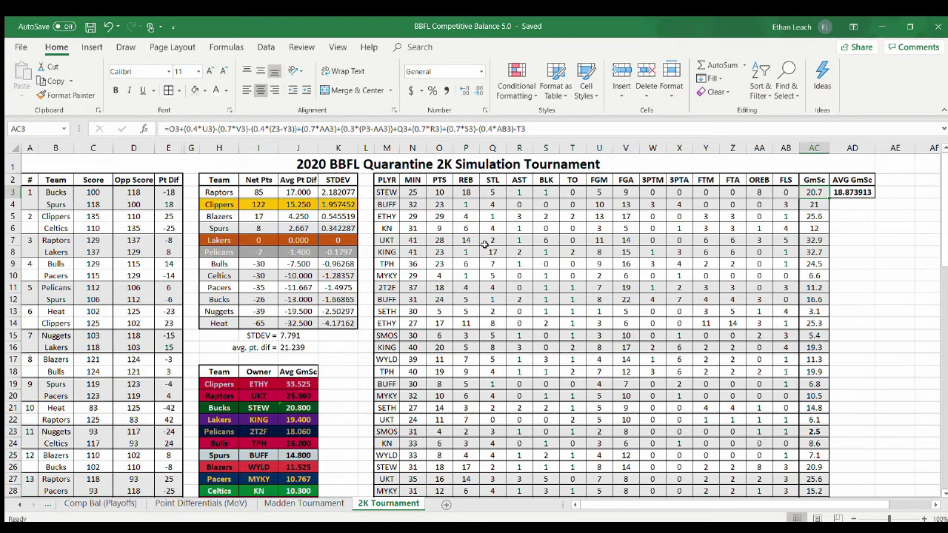
Review the Game Score explanation below the owner table and the values in the GmSc column
scroll(488, 243, down, 5)
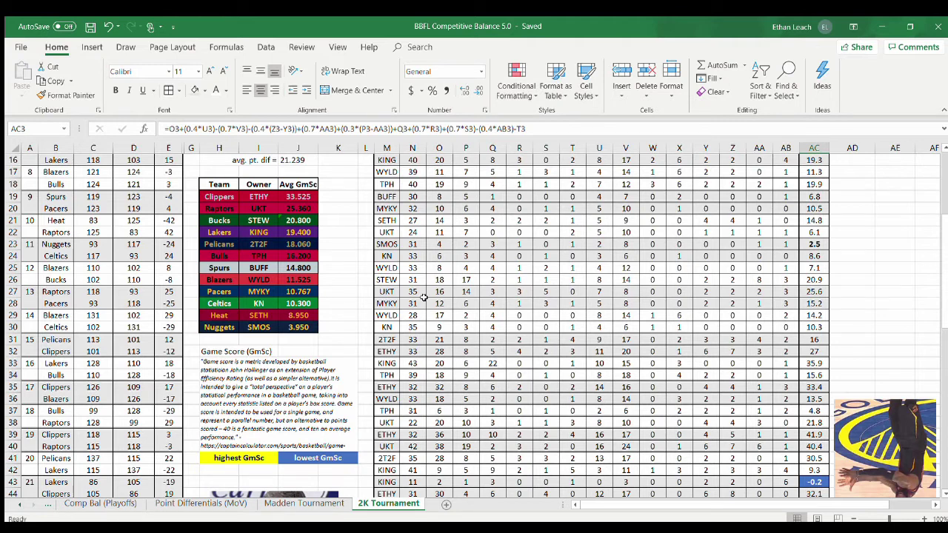
scroll(433, 297, up, 5)
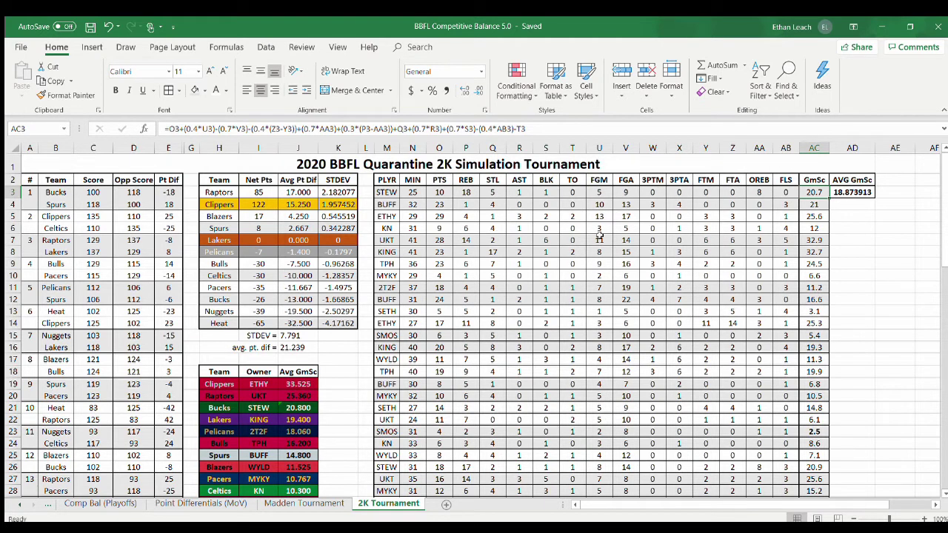
scroll(813, 194, down, 4)
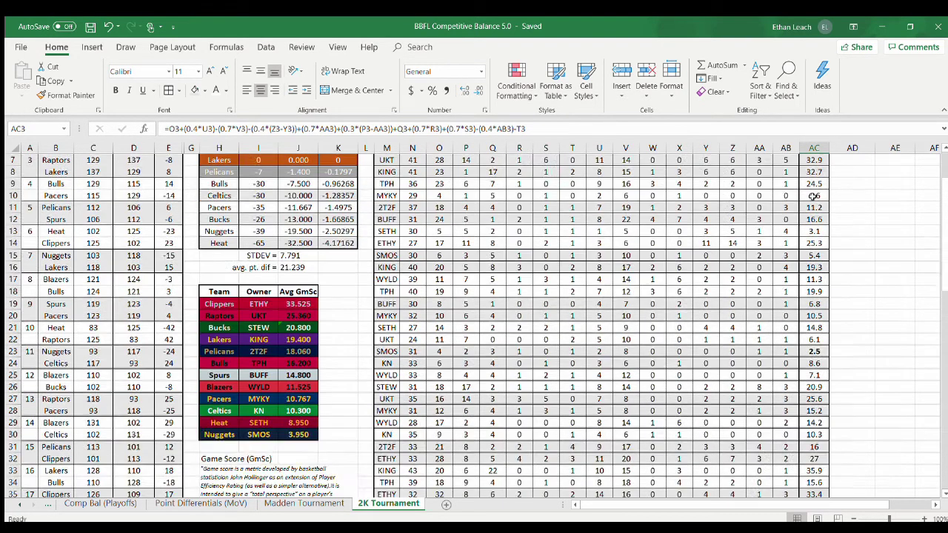
scroll(814, 194, up, 4)
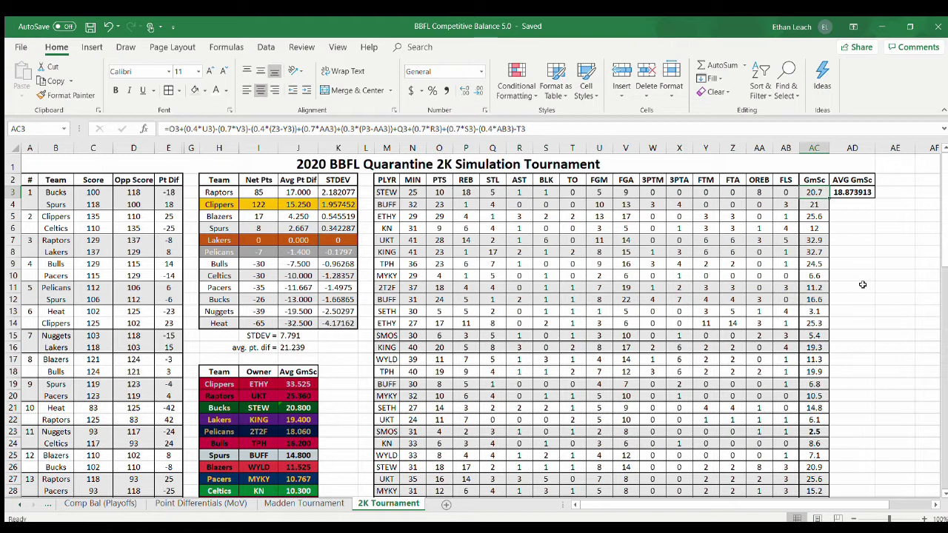
Remove the bold formatting from the SMOS game score in AC23 and save the workbook
click(820, 220)
click(822, 229)
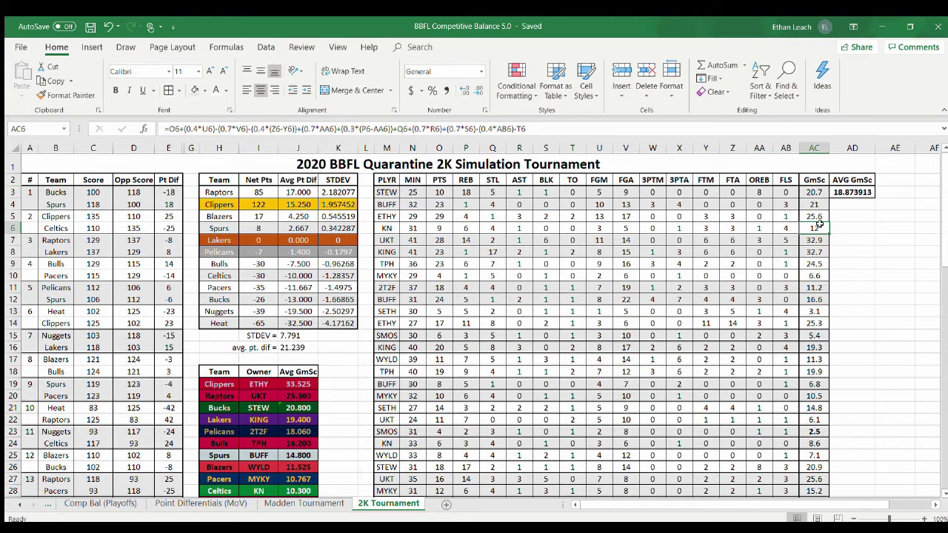
scroll(819, 222, down, 1)
scroll(820, 216, down, 3)
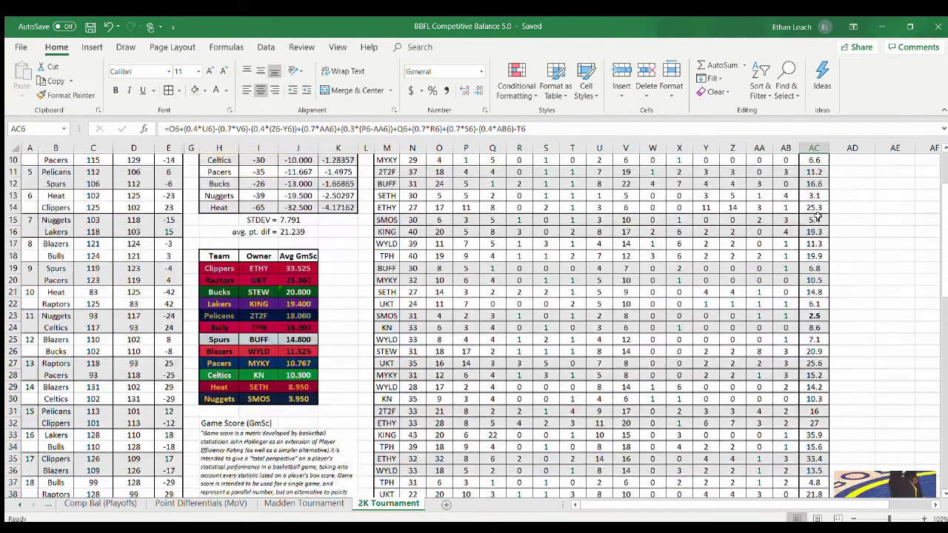
click(818, 279)
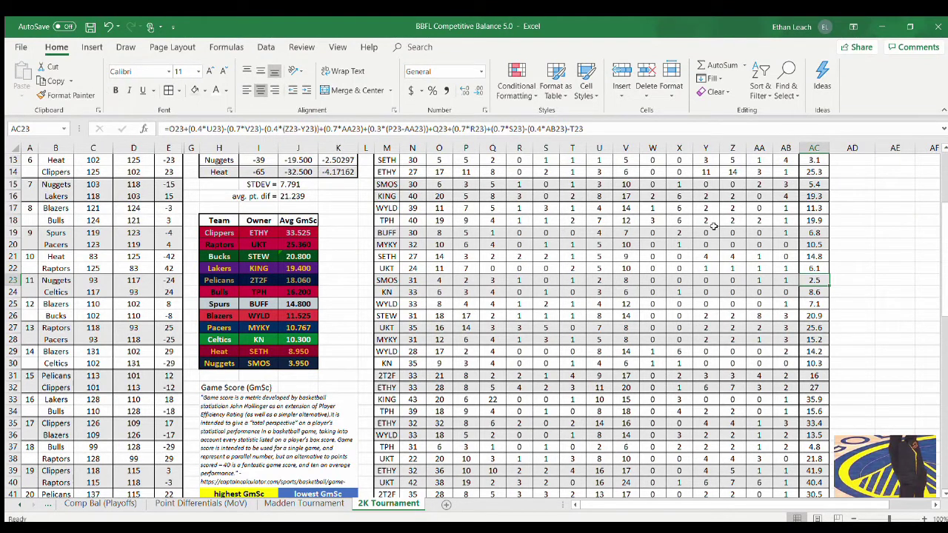
key(ctrl+s)
Examine the game 19 stat lines in rows 39 and 40 and the lowest game score in AC43
scroll(709, 228, down, 3)
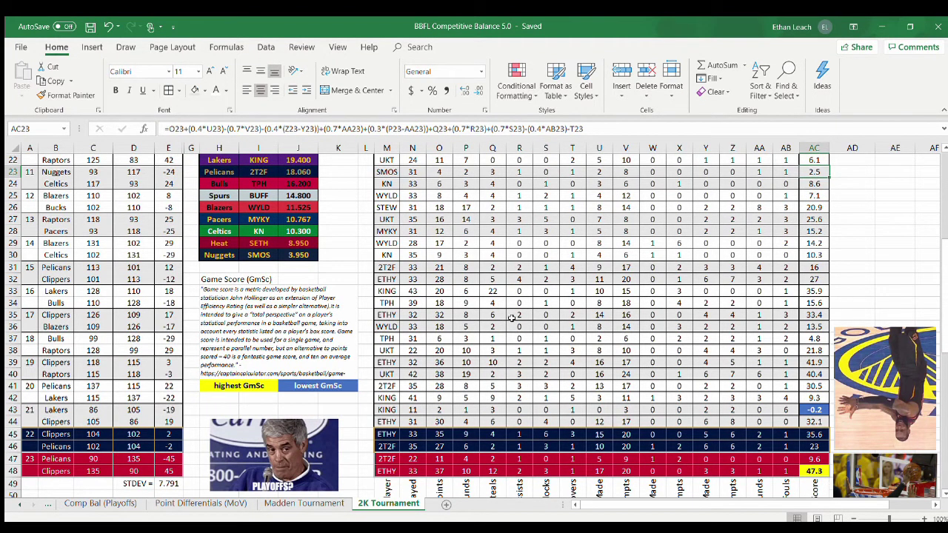
scroll(511, 317, down, 2)
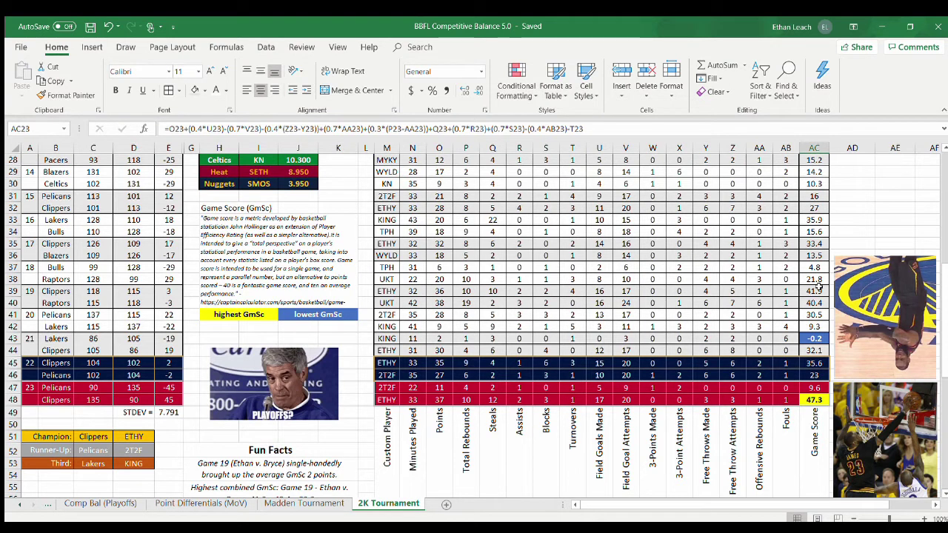
click(390, 291)
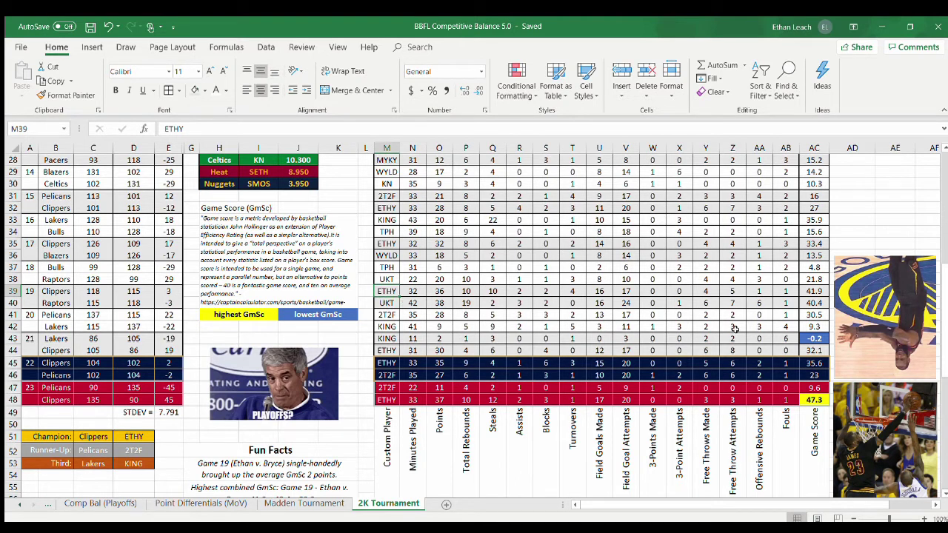
click(818, 304)
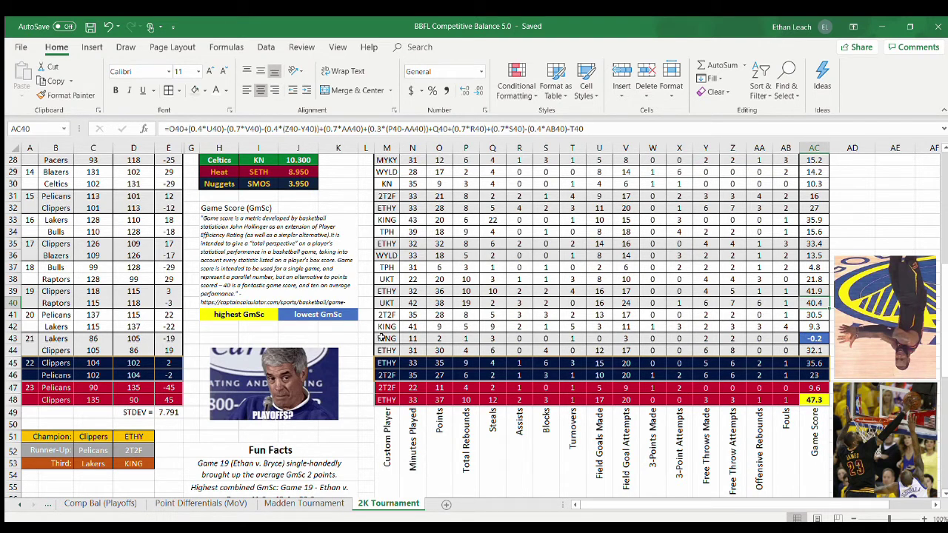
click(817, 337)
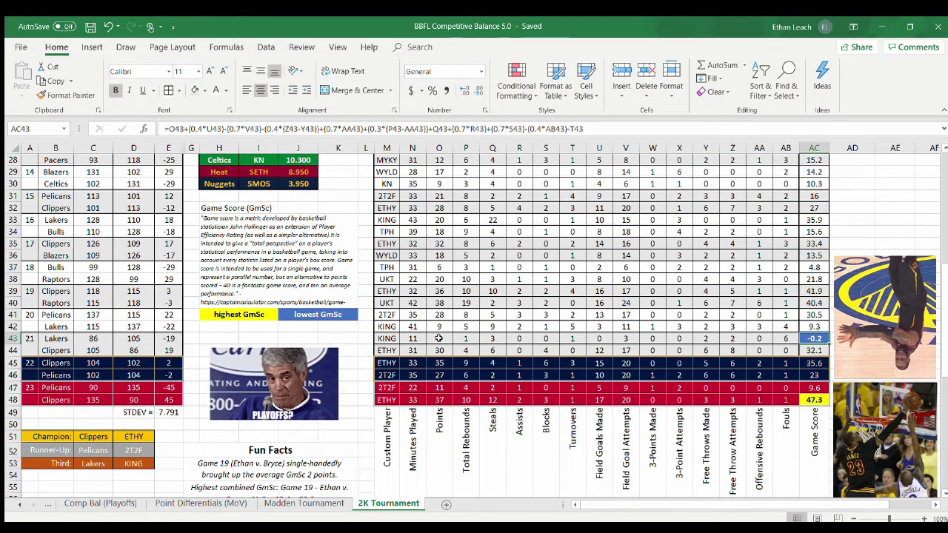
Review the final placings and the Game 19 fun fact, checking rows 39 and 40 and the average game score formula in AD3
scroll(438, 338, down, 1)
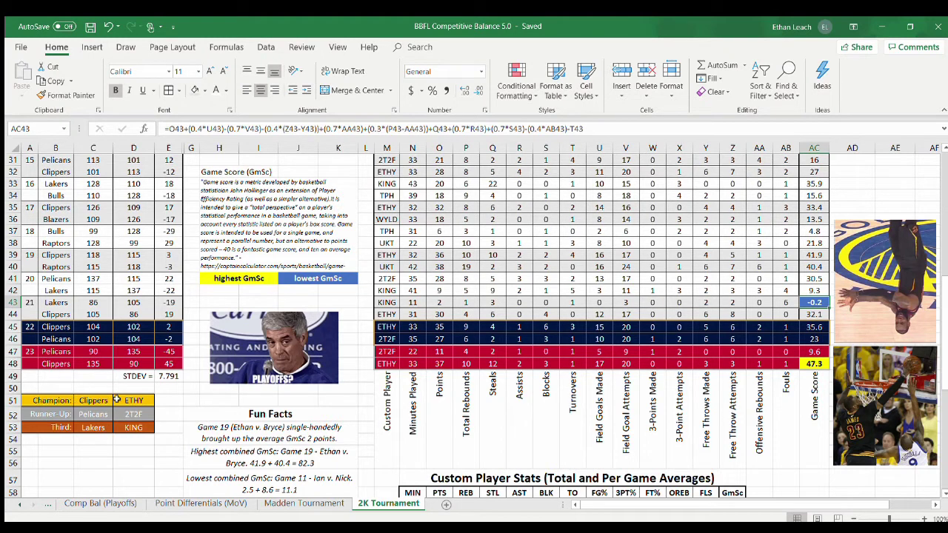
click(138, 439)
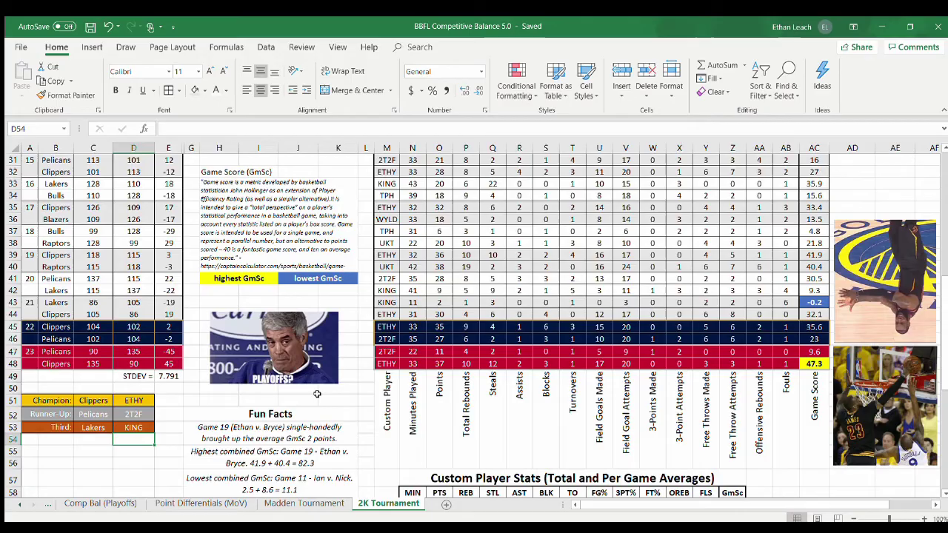
scroll(428, 322, down, 1)
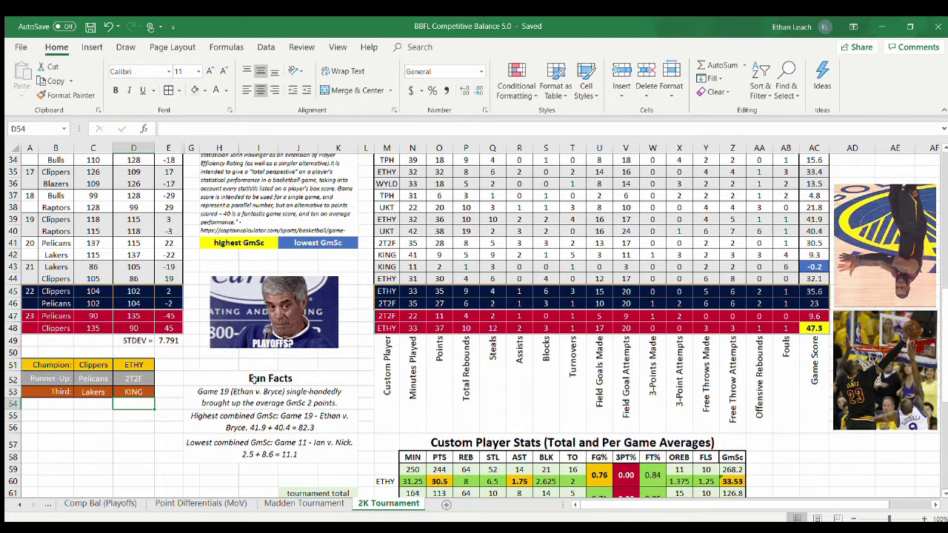
drag(14, 220, 13, 230)
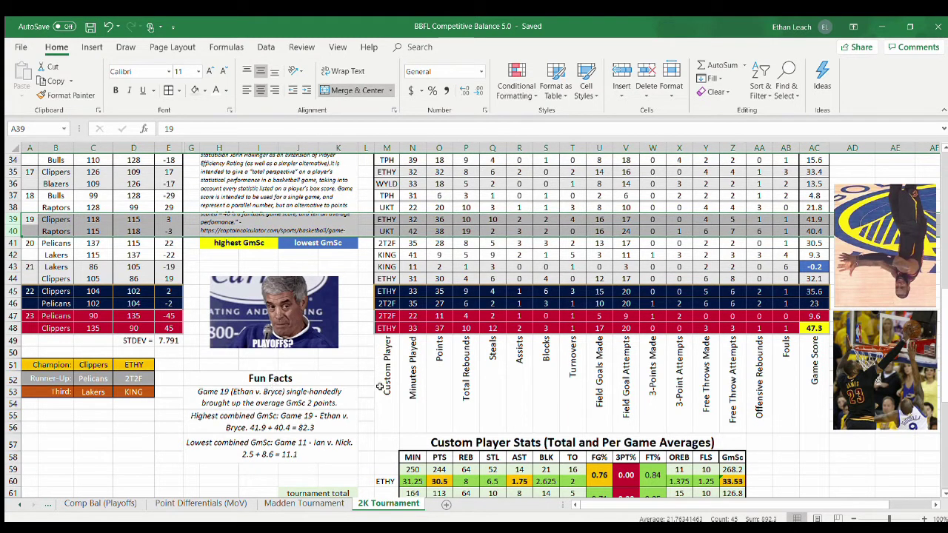
scroll(747, 274, up, 11)
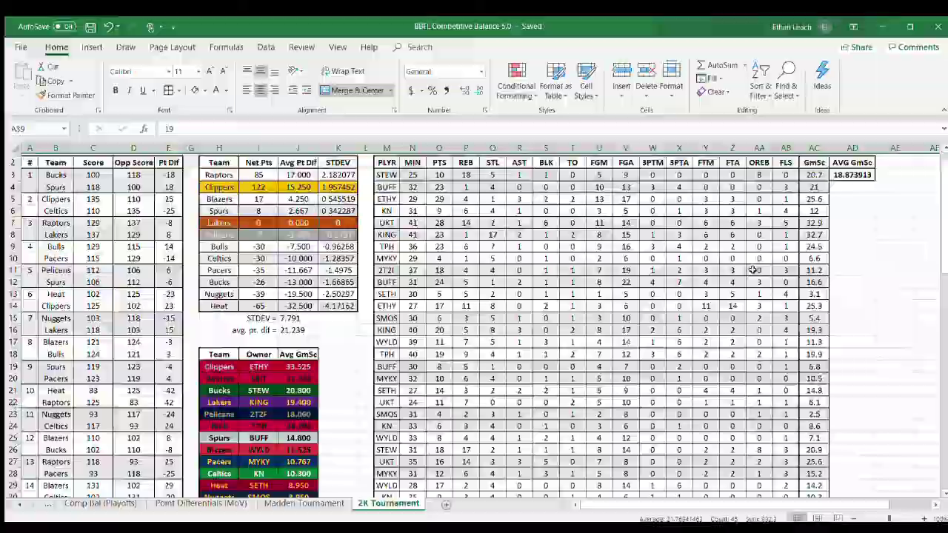
click(859, 193)
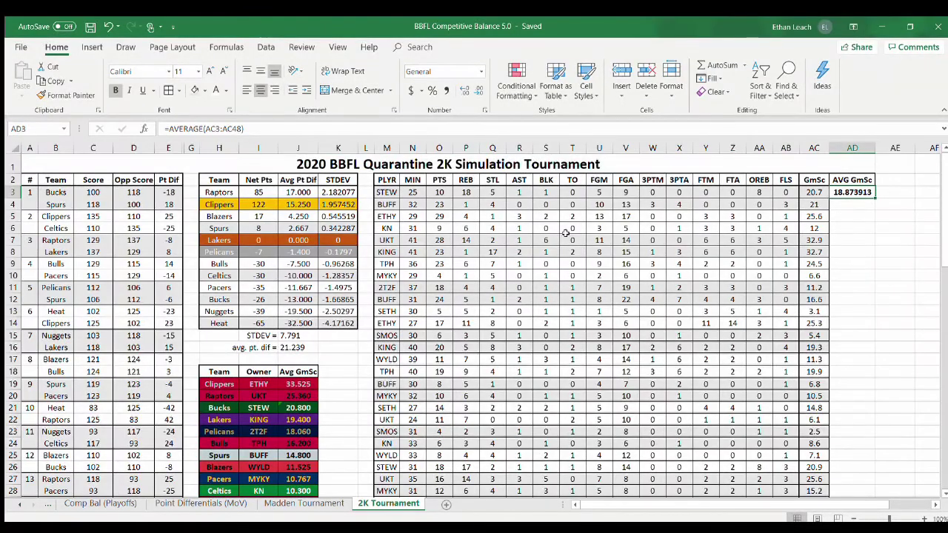
Read the highest and lowest combined GmSc fun facts and check the Game 11 results in rows 23 and 24
scroll(566, 232, down, 9)
scroll(509, 232, down, 3)
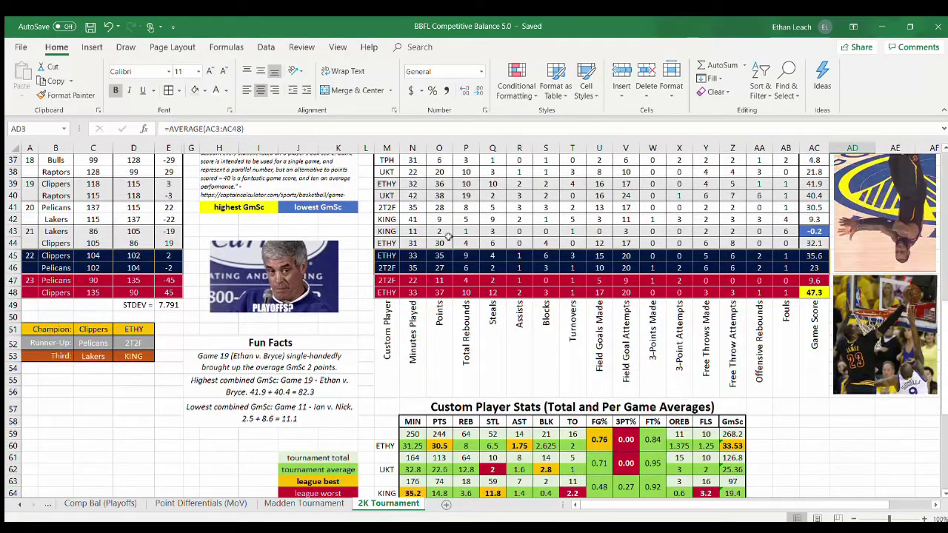
click(343, 388)
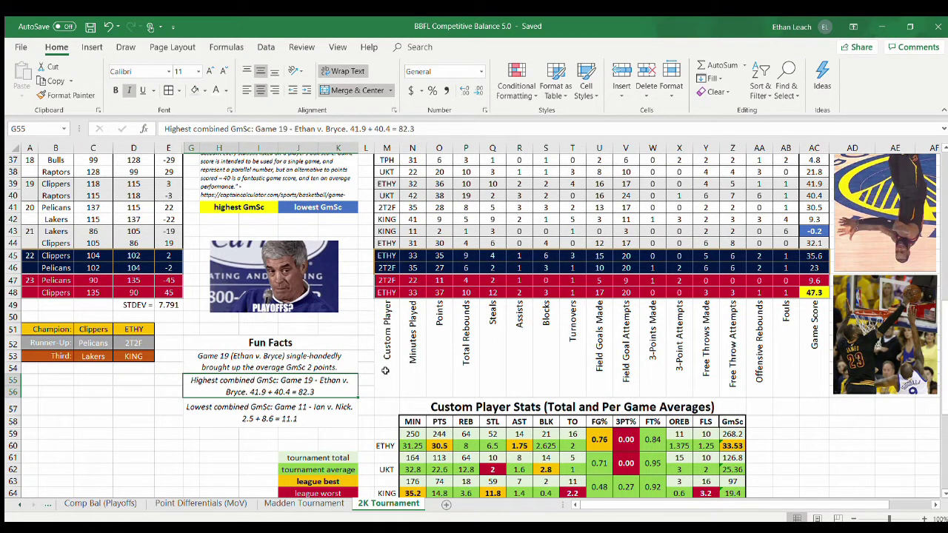
key(Down)
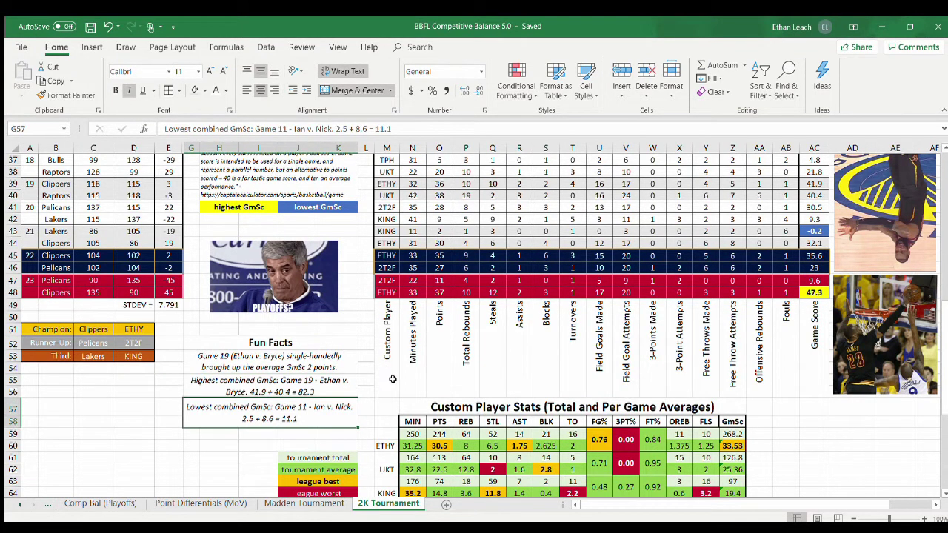
scroll(485, 301, up, 12)
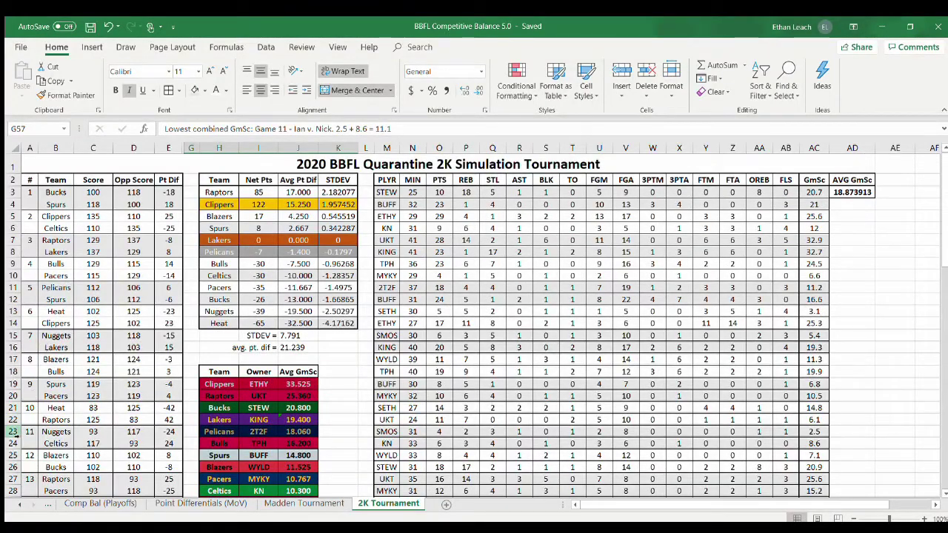
drag(12, 432, 12, 444)
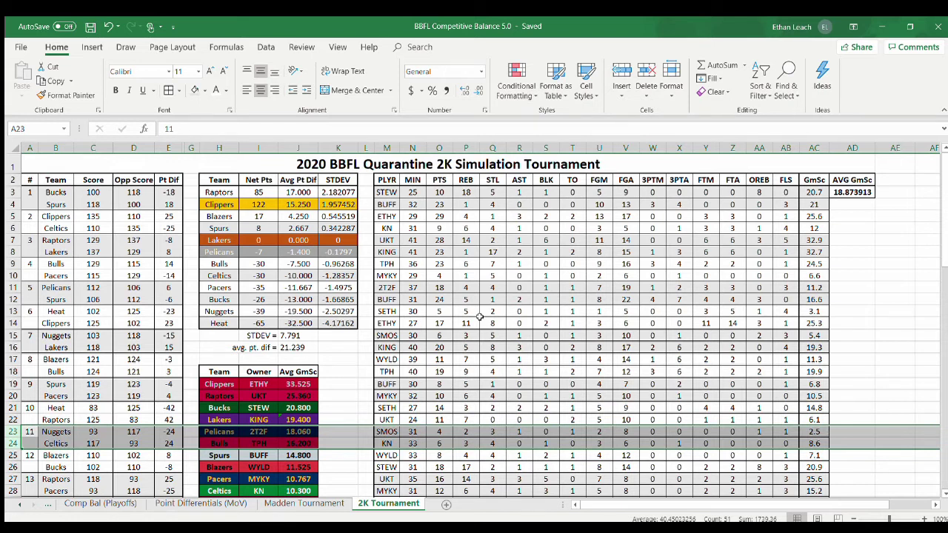
Inspect the owner table's Avg GmSc values, from the Clippers to the Nuggets, including the cell references in J22 and J30
scroll(485, 314, down, 2)
click(122, 352)
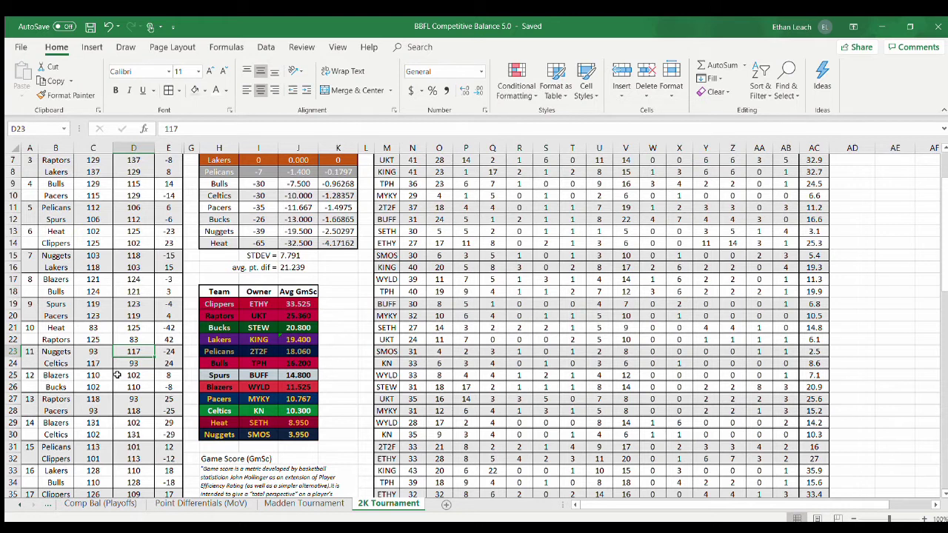
drag(230, 290, 304, 435)
click(334, 339)
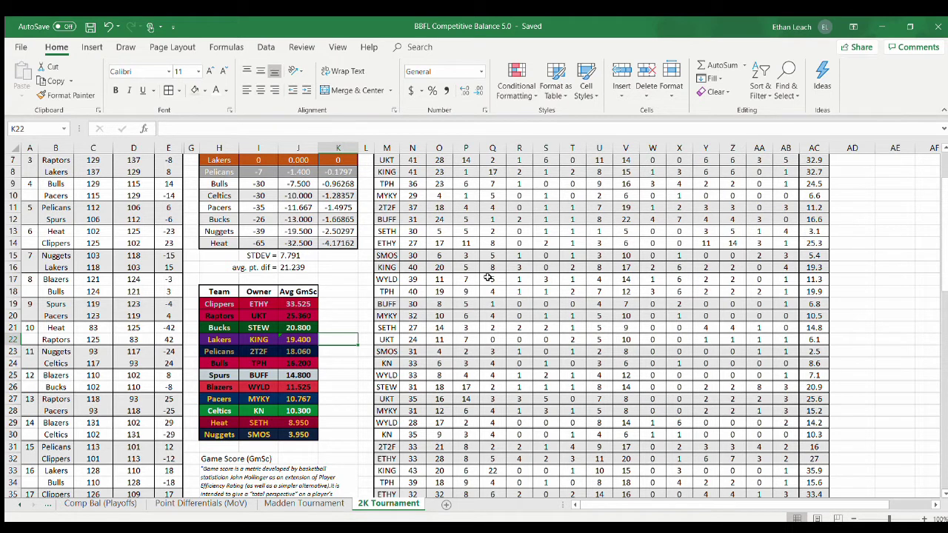
click(302, 338)
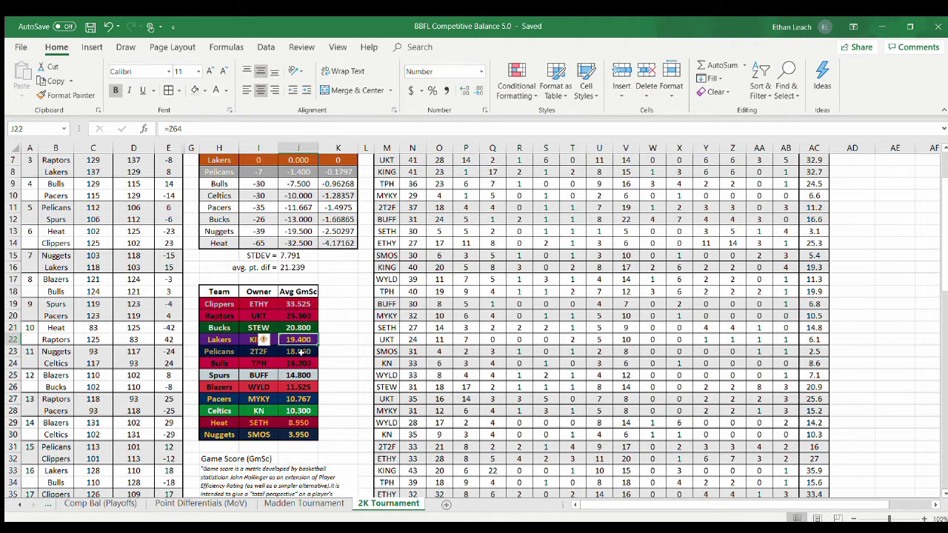
drag(301, 351, 301, 434)
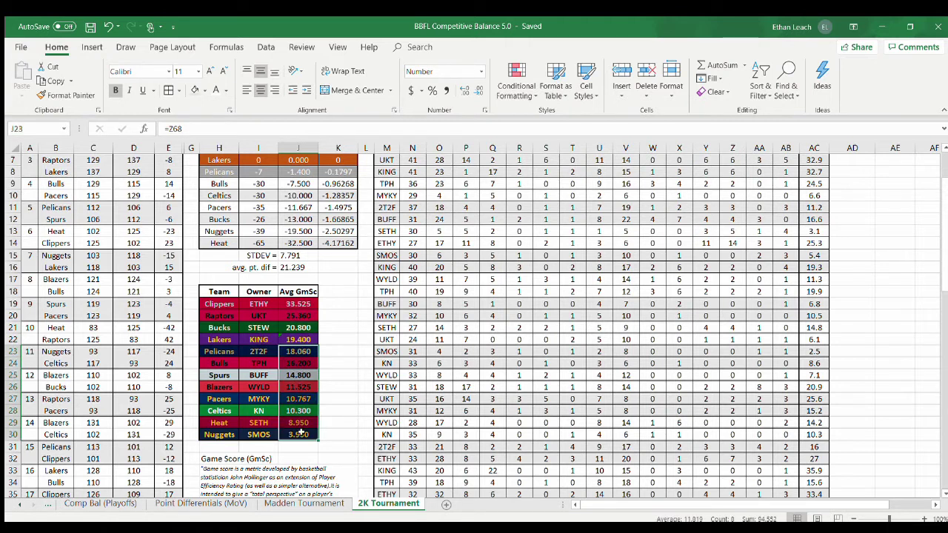
click(302, 434)
Review the tournament total and average legend entries beside Custom Player Stats and inspect the MIN formulas in N59 and N60
scroll(341, 300, down, 6)
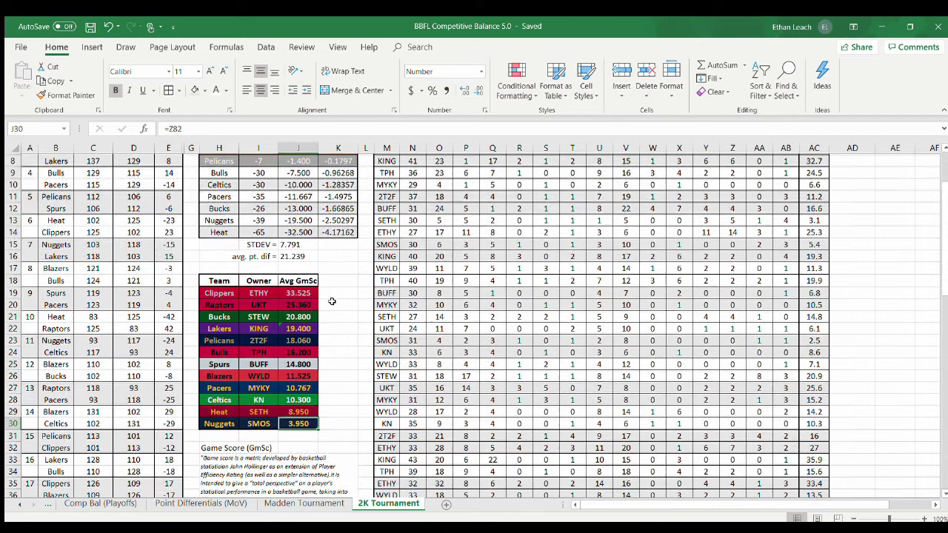
scroll(355, 243, down, 2)
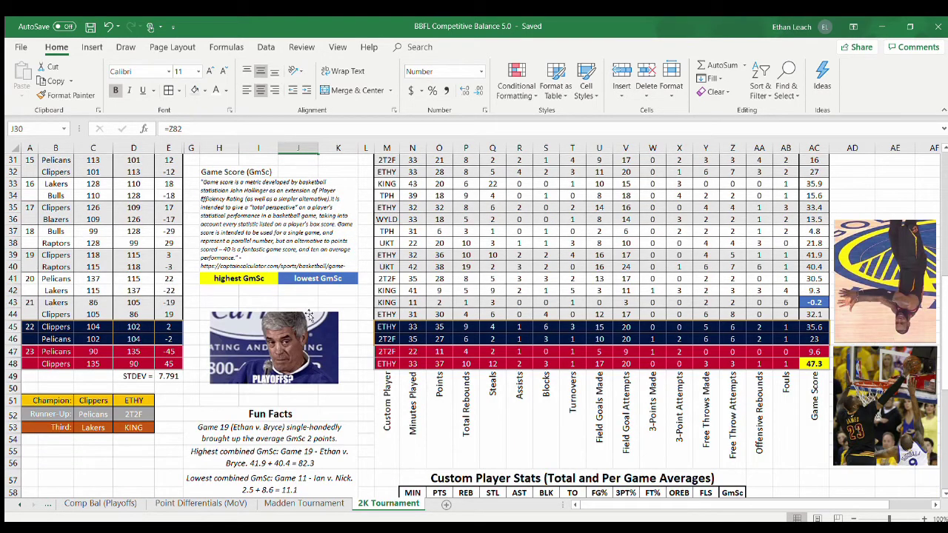
scroll(416, 153, down, 9)
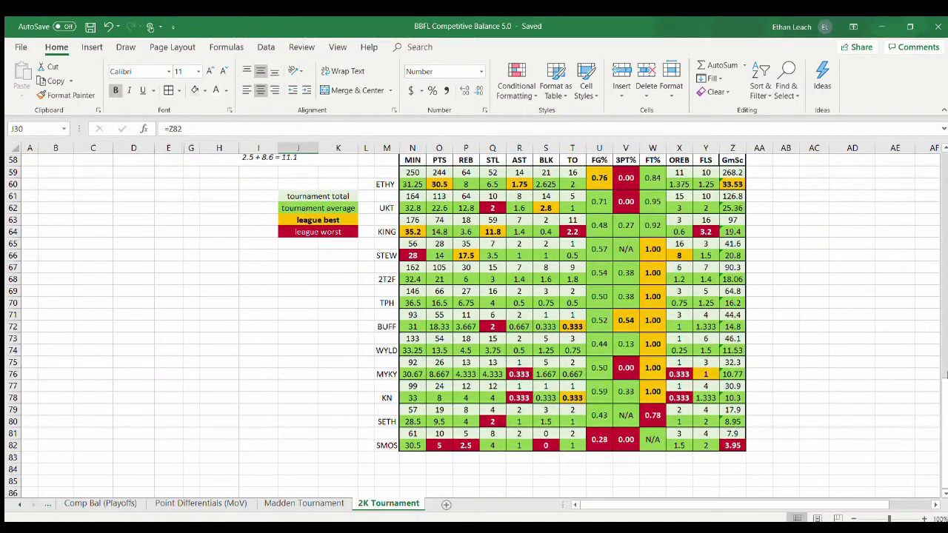
drag(944, 389, 944, 386)
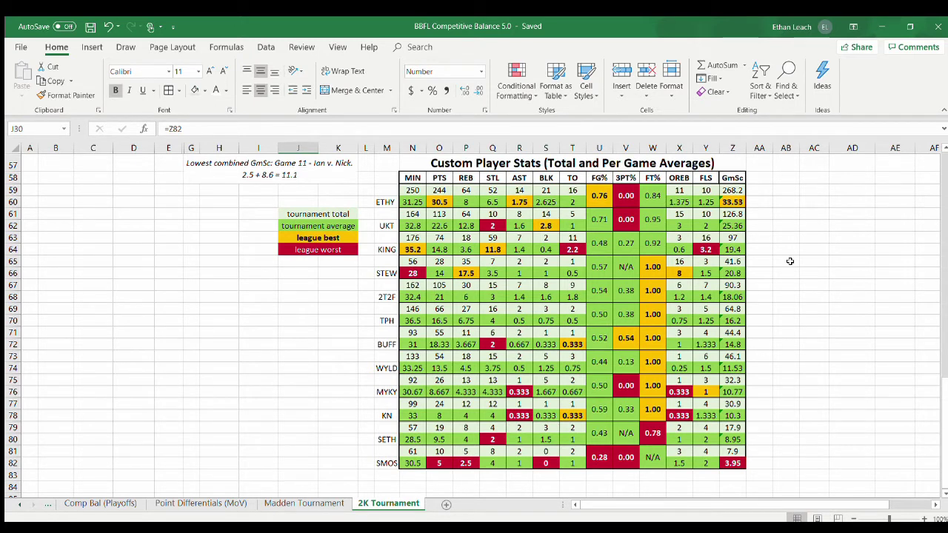
click(341, 213)
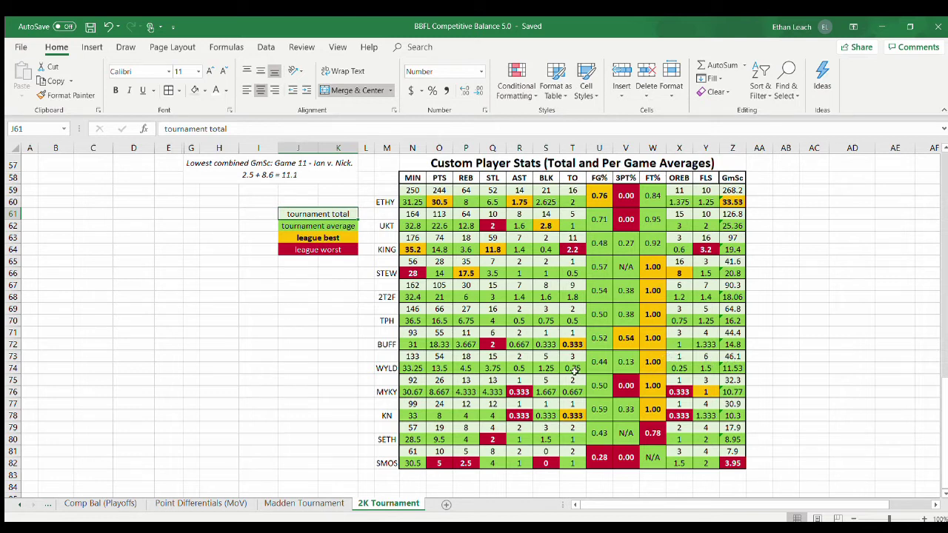
click(328, 226)
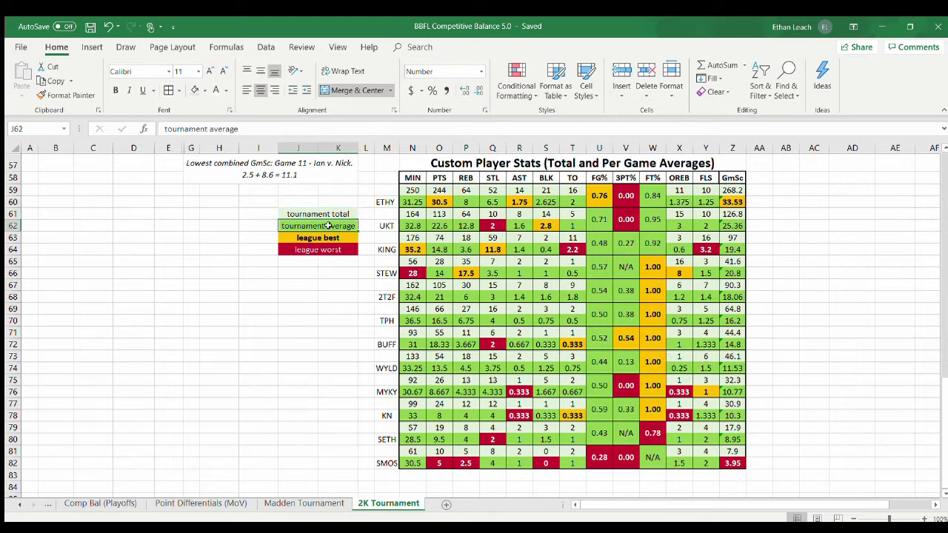
click(413, 191)
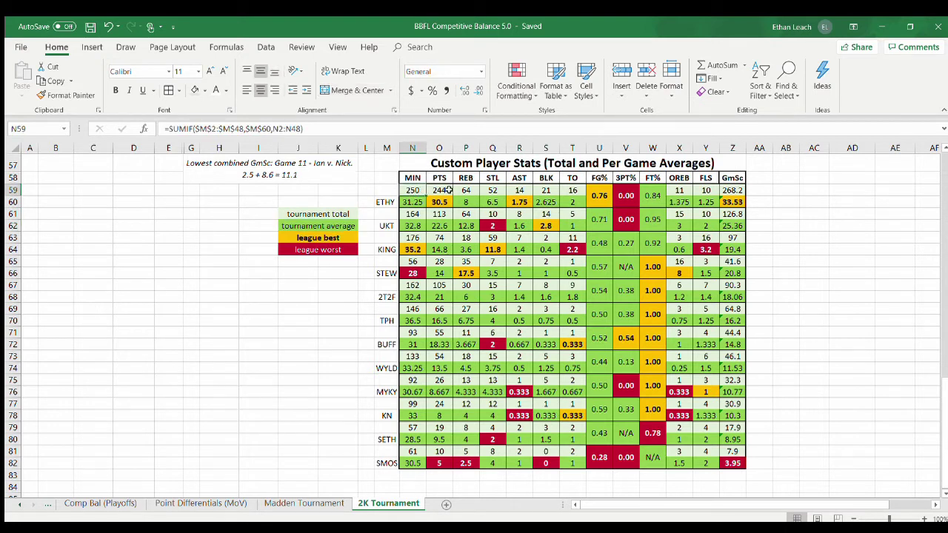
click(416, 202)
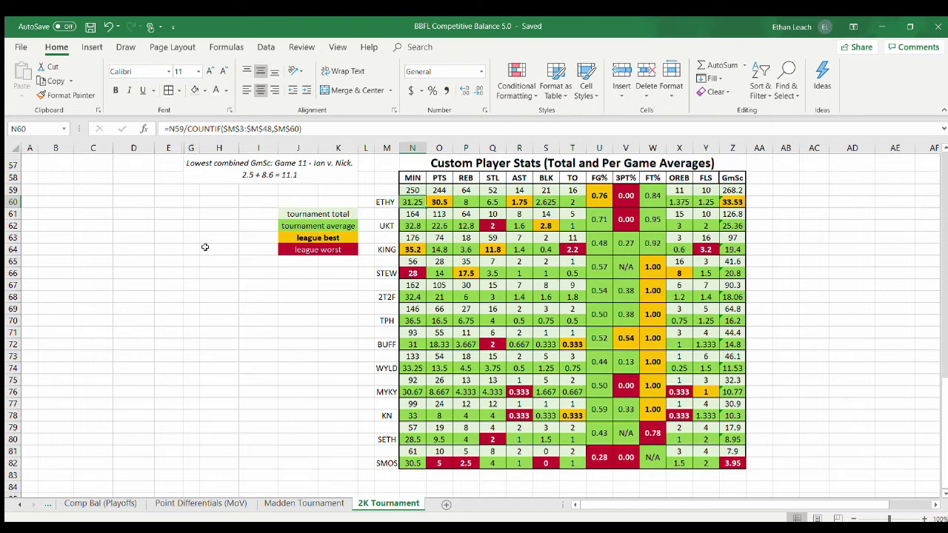
Check the league best legend entry and make the league worst label in J64 bold to match
click(300, 240)
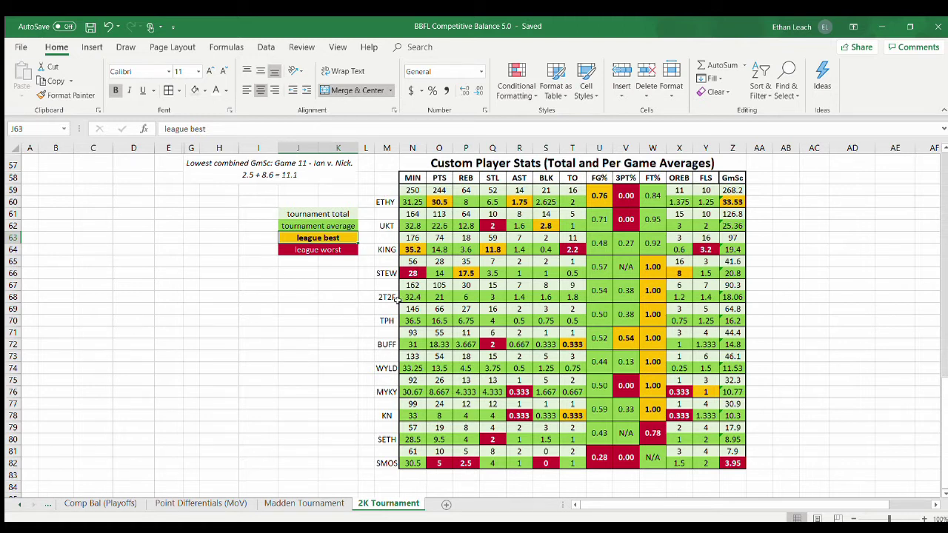
click(329, 252)
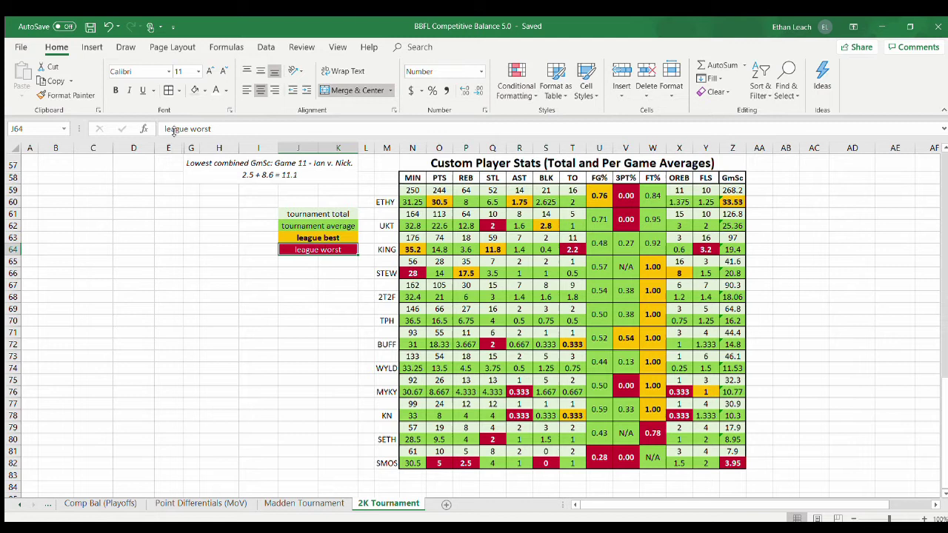
click(115, 90)
Compare the league best and league worst points averages in O60 and O82 of Custom Player Stats
click(443, 206)
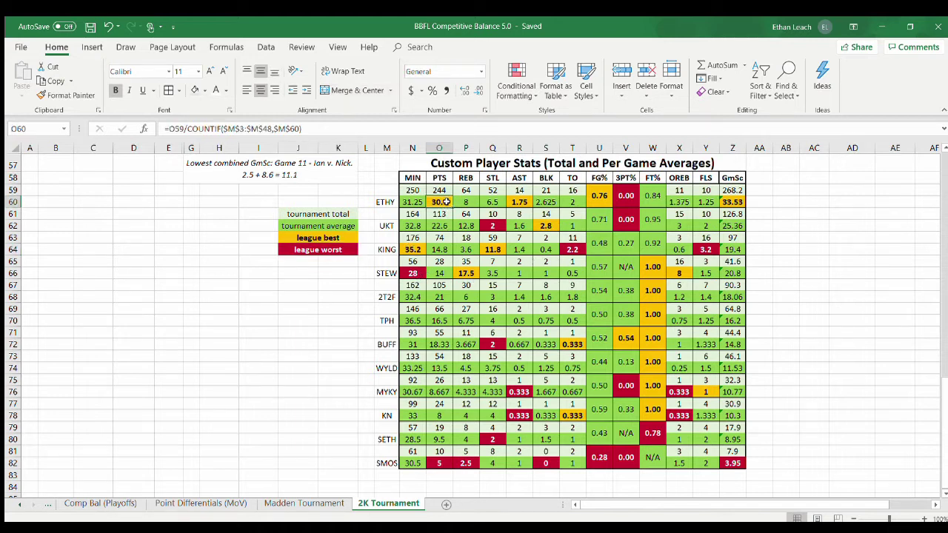
click(447, 466)
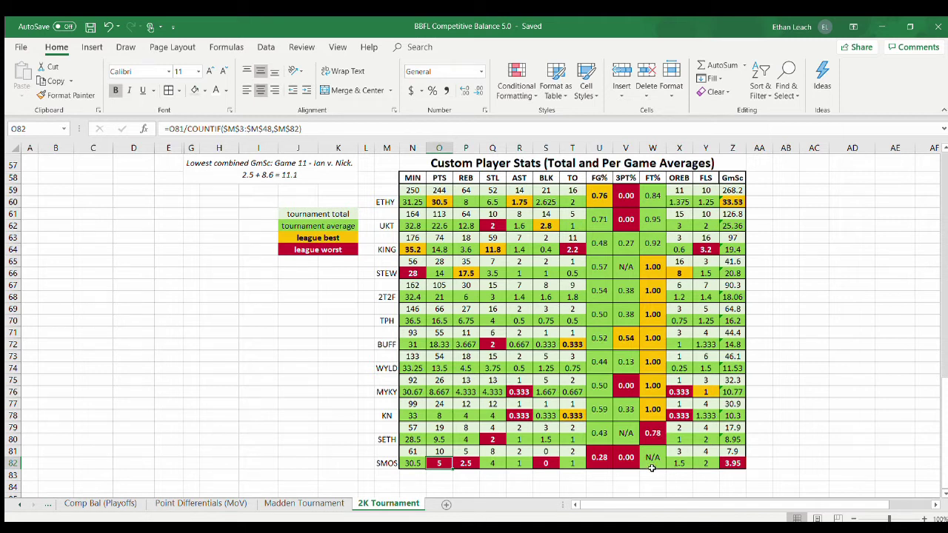
Inspect the FT% column of Custom Player Stats, checking the N/A entry in W81 and the league best cells from W65 to W78
click(652, 465)
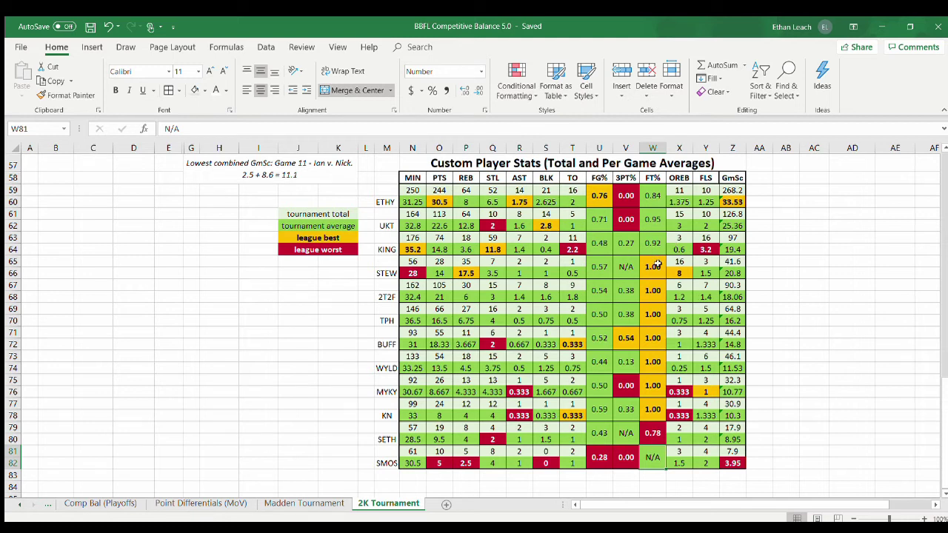
drag(657, 265, 654, 411)
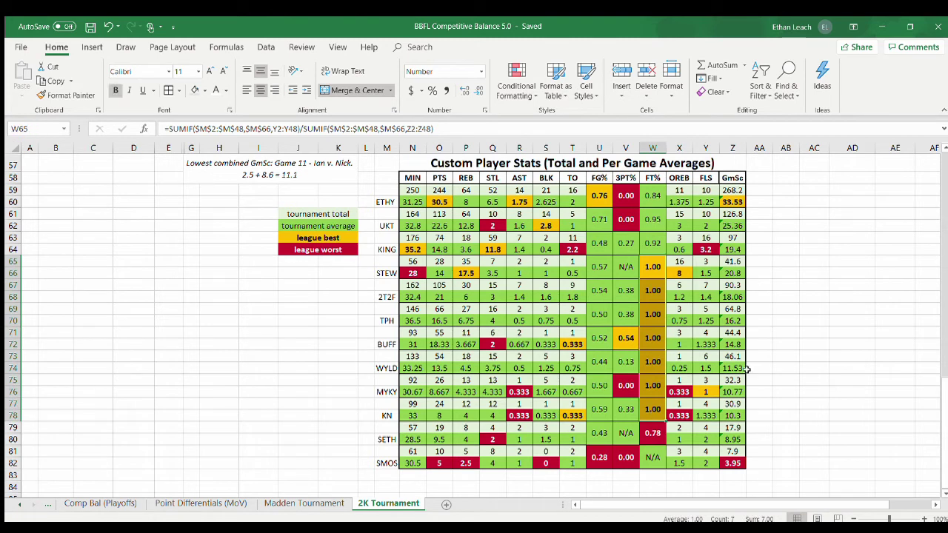
click(805, 274)
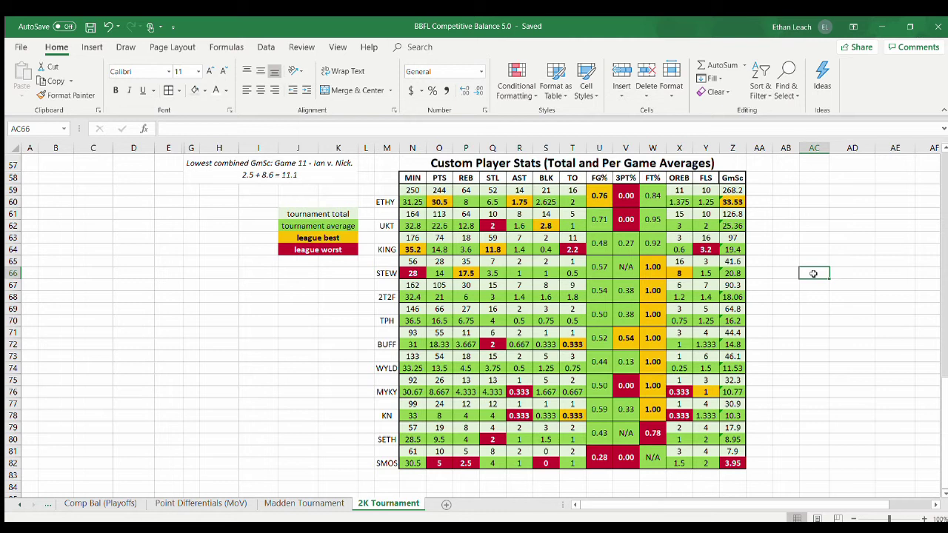
Inspect the league worst offensive rebound average in X76 and compare the worst and best foul averages in Y64 and Y76
click(682, 393)
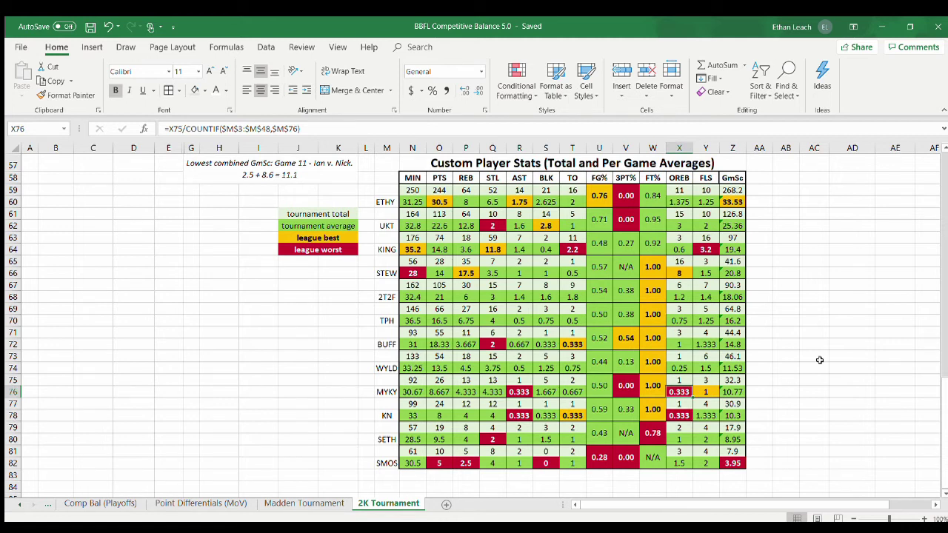
click(714, 253)
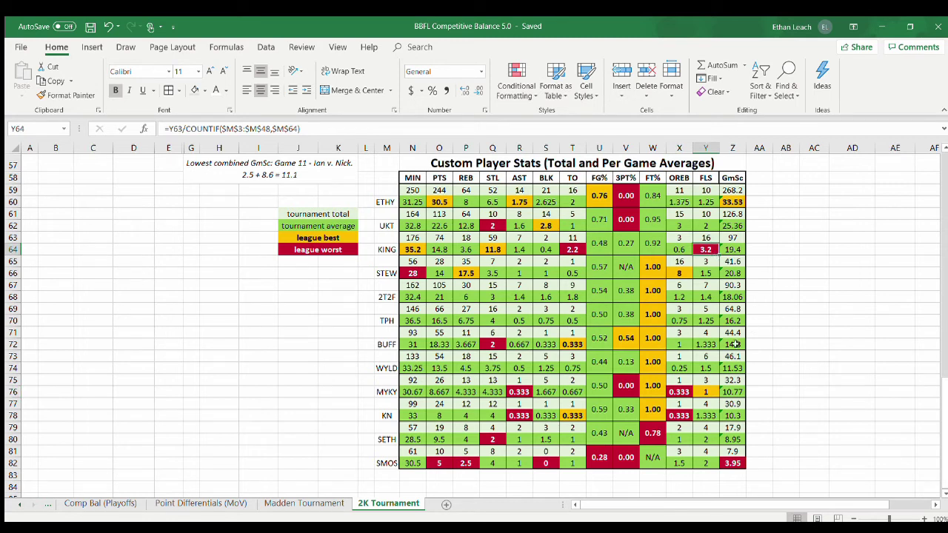
click(714, 392)
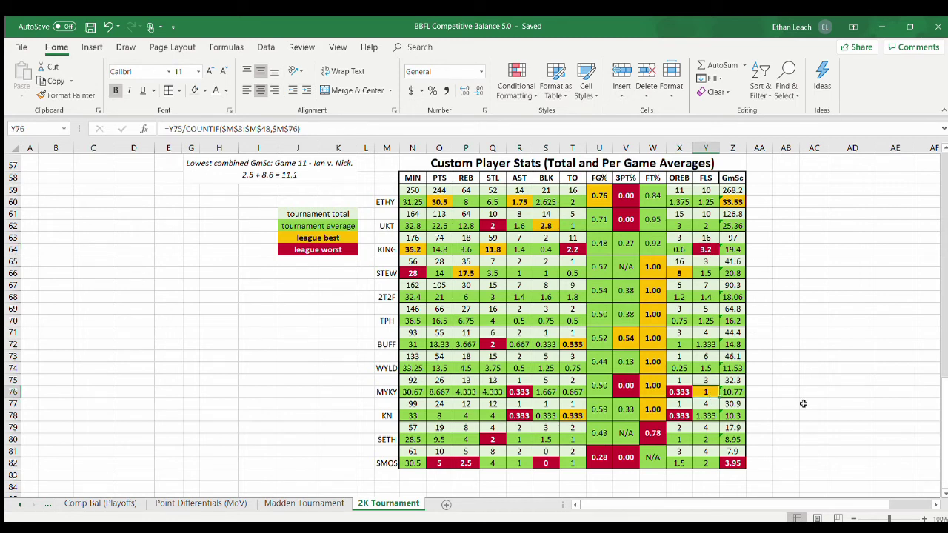
Compare the league best and worst GmSc averages in Z60 and Z82, and inspect the GmSc values from Z59 to Z67
click(733, 203)
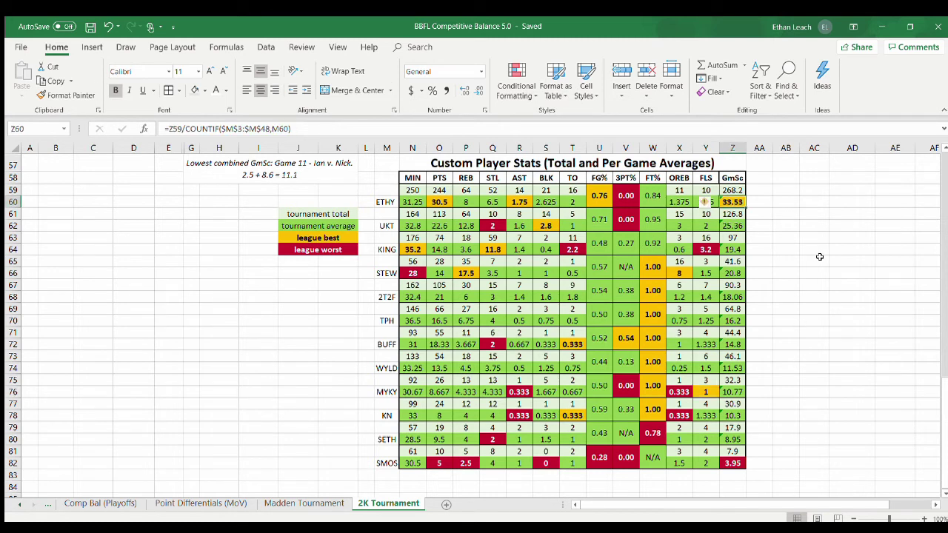
click(739, 462)
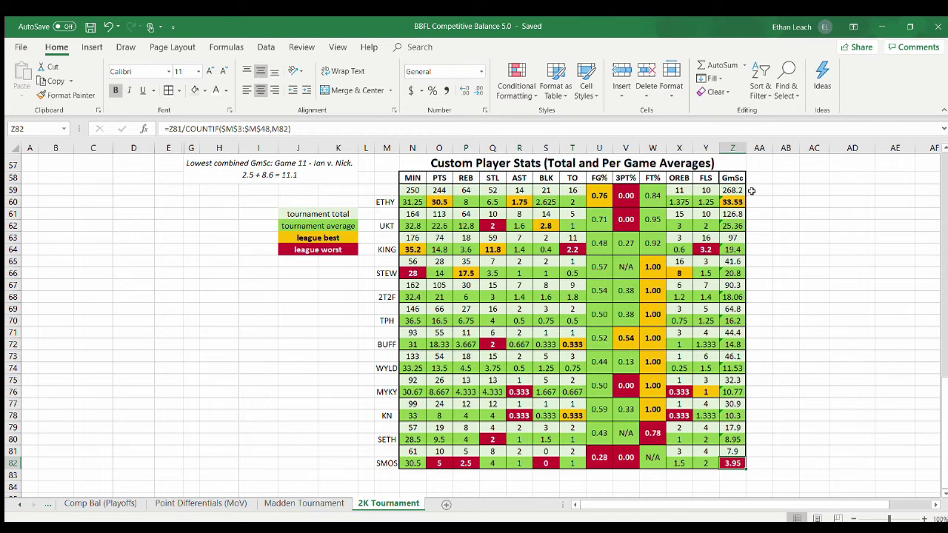
drag(733, 190, 732, 285)
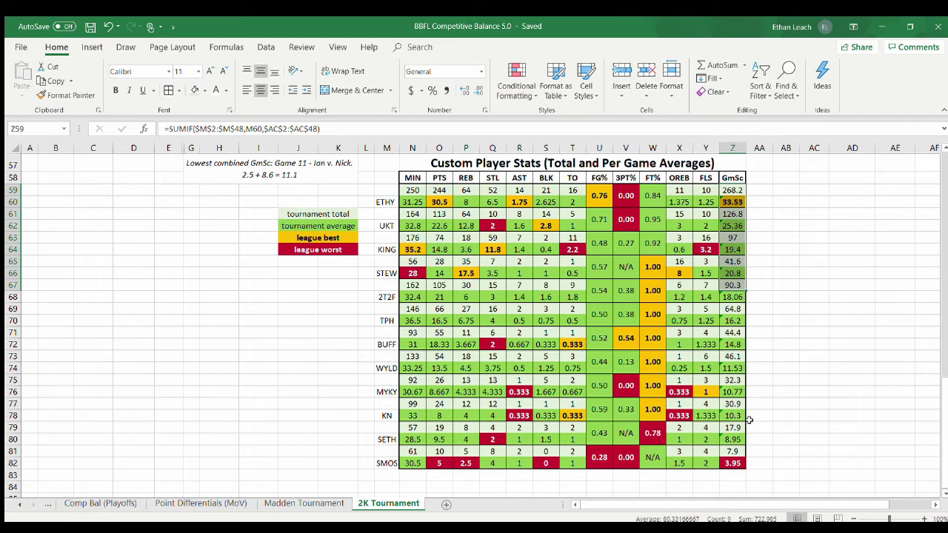
click(789, 382)
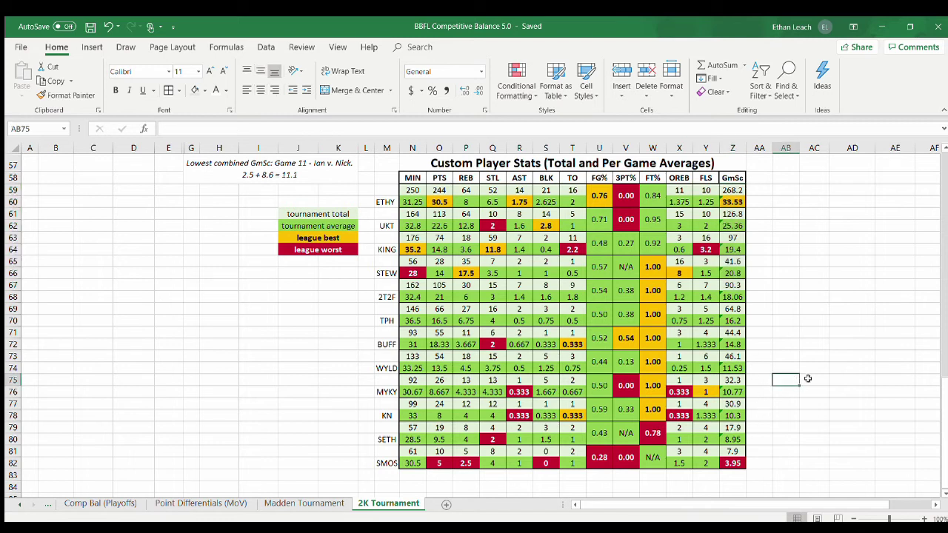
Review the whole 2K Tournament sheet once more, from the game results and team standings to Fun Facts and Custom Player Stats
scroll(807, 377, up, 4)
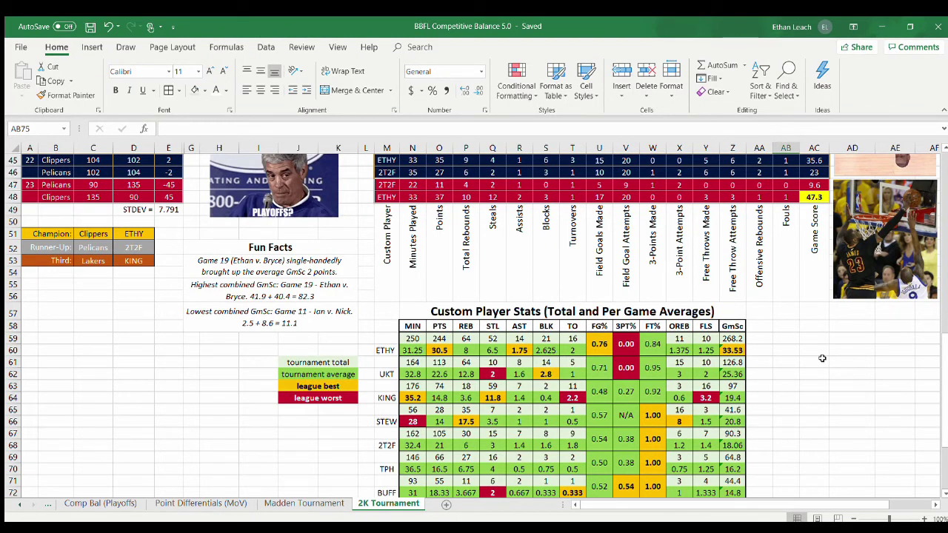
scroll(770, 367, up, 3)
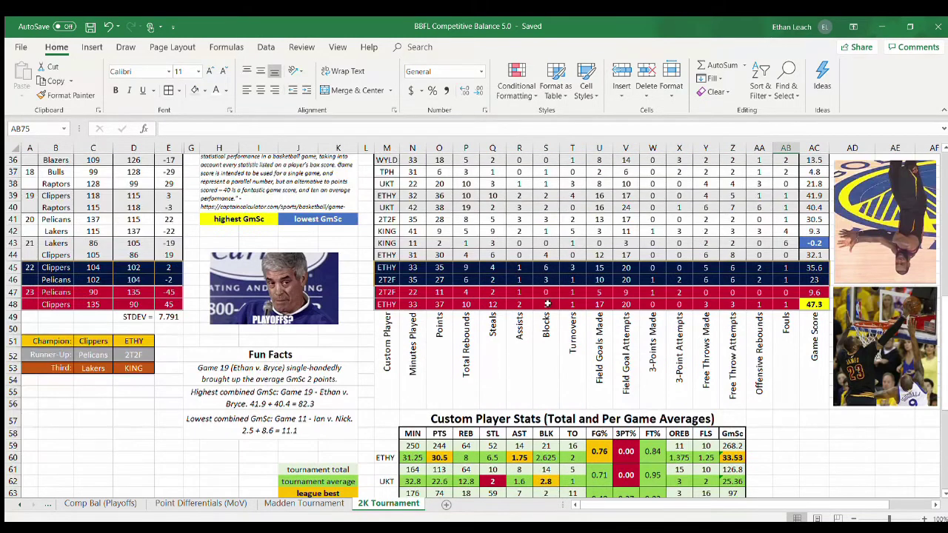
scroll(320, 260, up, 12)
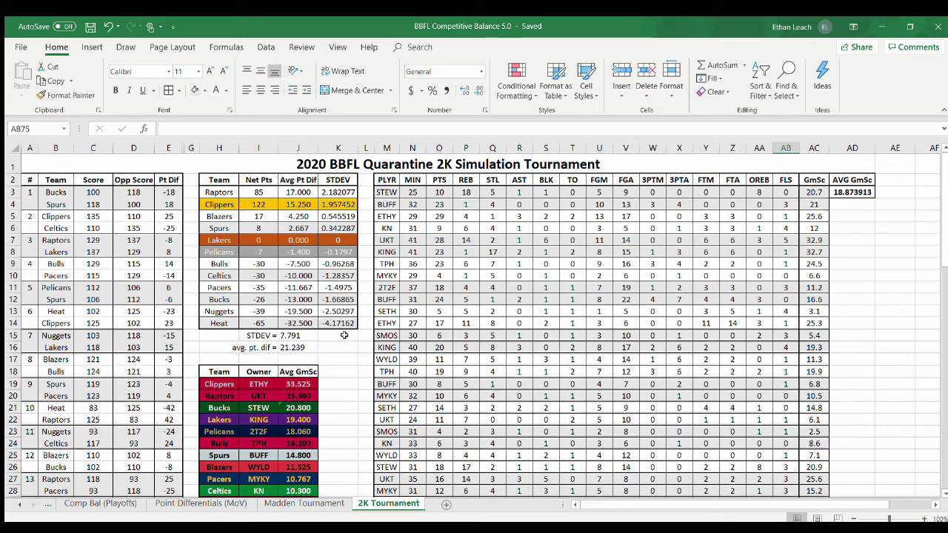
scroll(344, 335, down, 7)
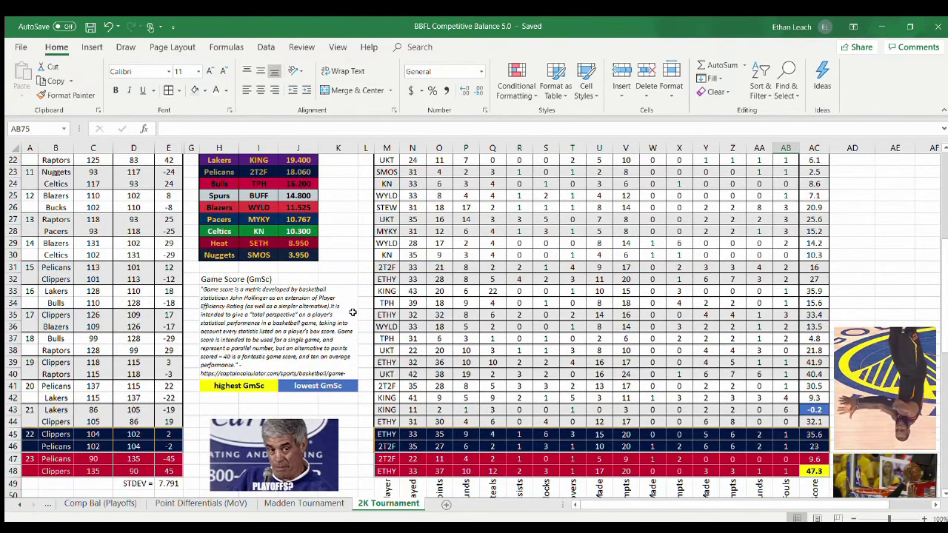
scroll(356, 281, down, 12)
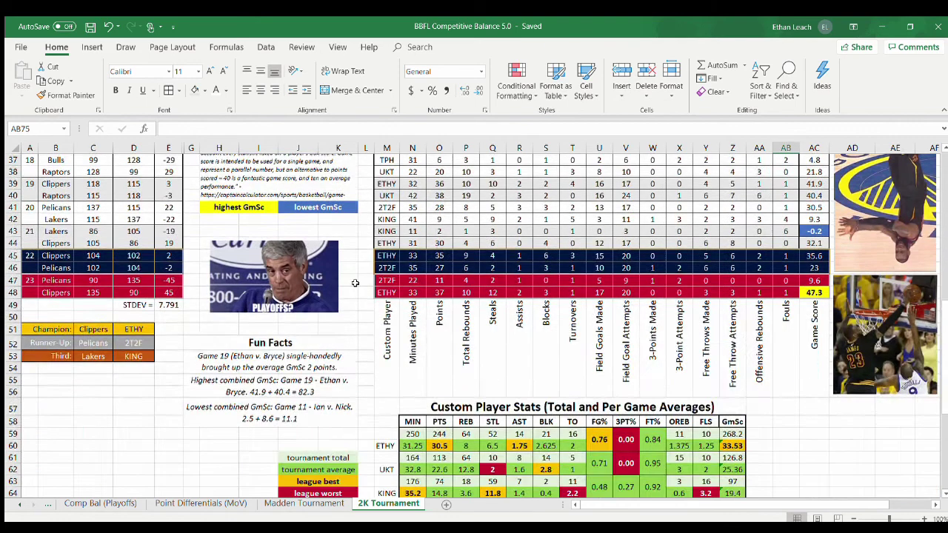
scroll(353, 281, up, 10)
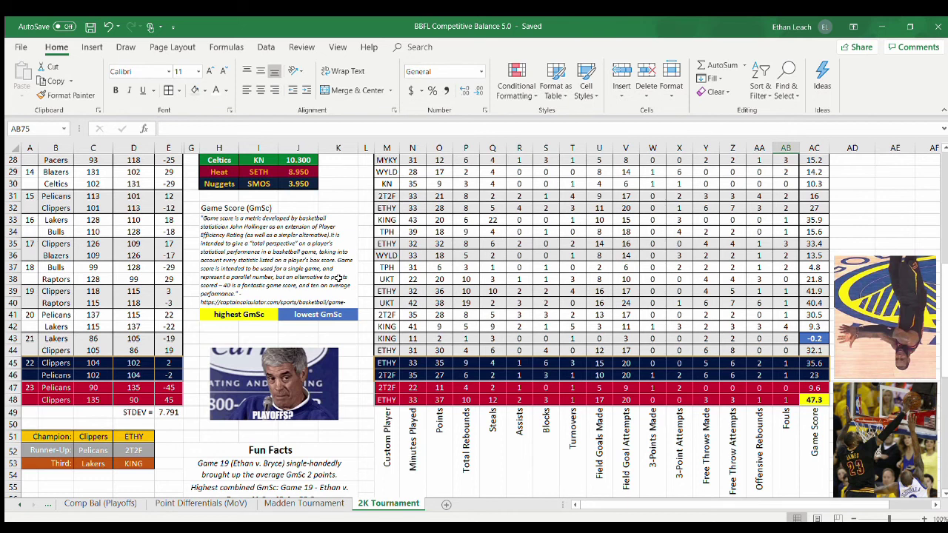
scroll(338, 277, up, 9)
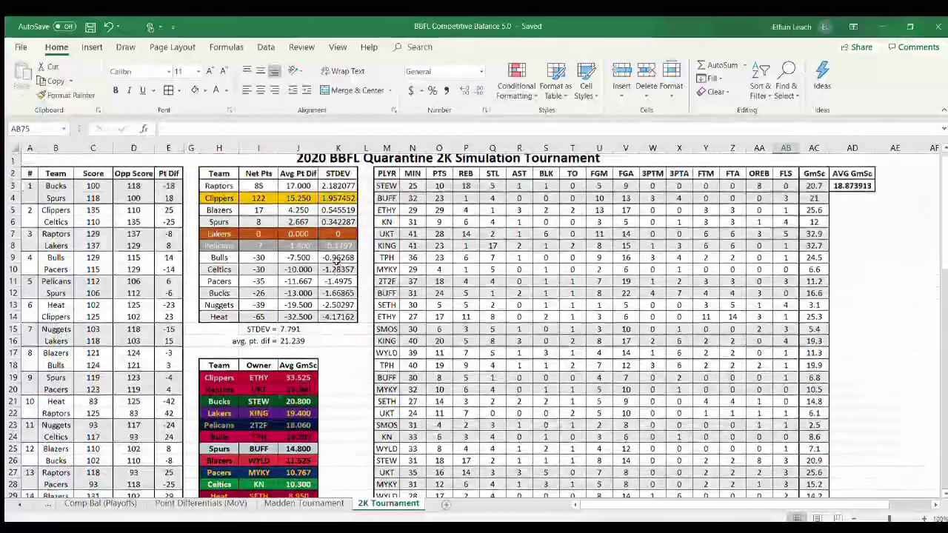